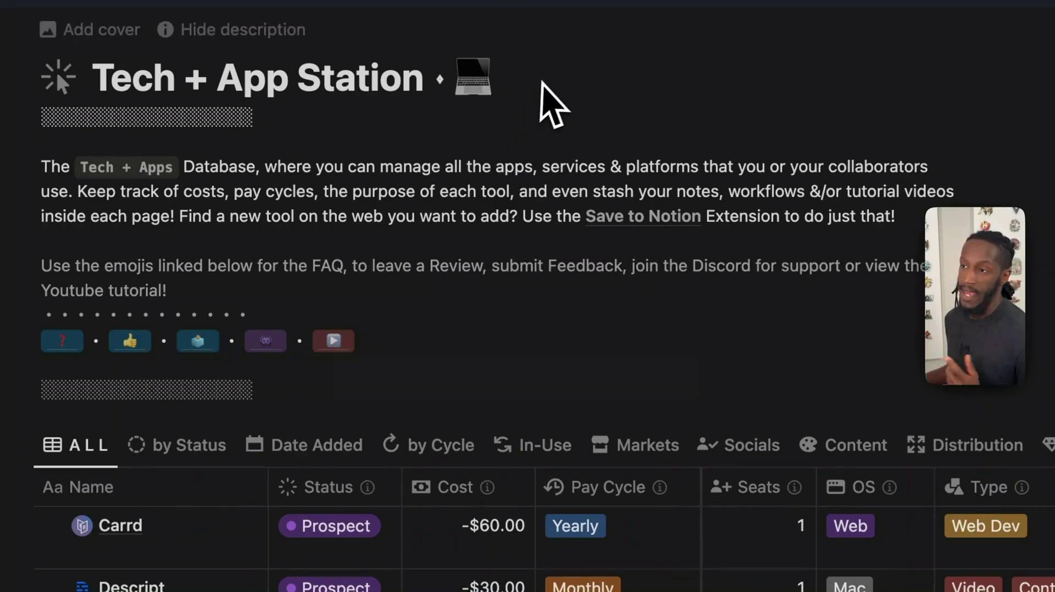
- Hide the description of the Tech + App Station database
click(330, 41)
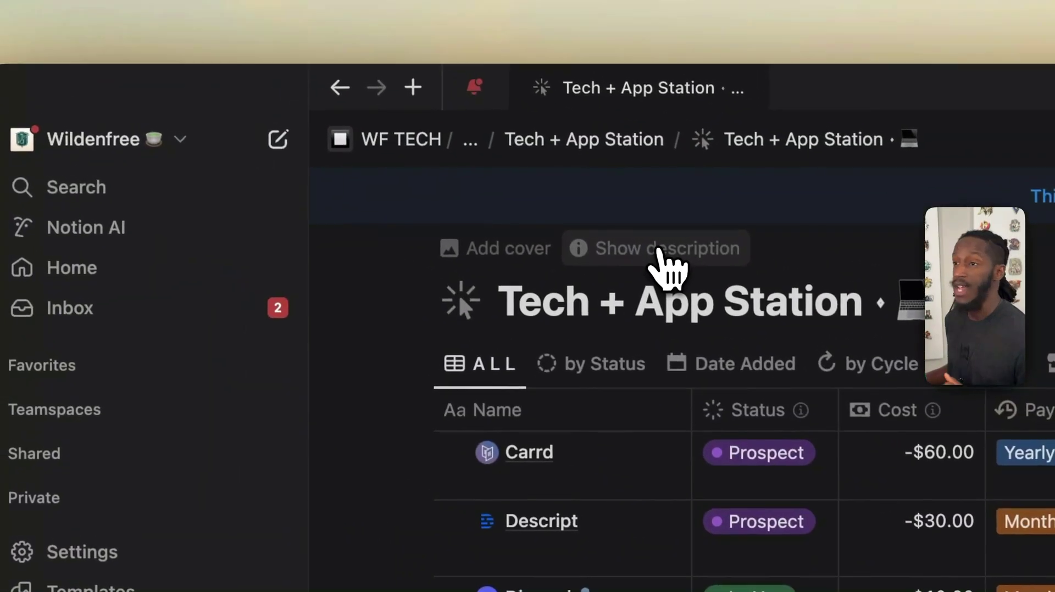
click(324, 40)
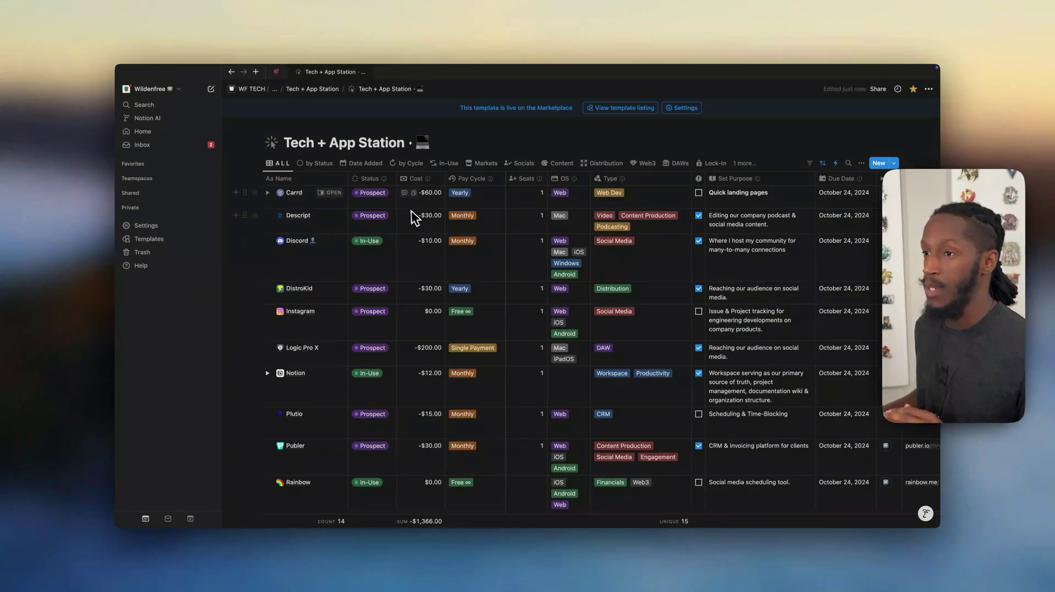
- Expand the Notion entry to view its sub-items and collapse it again
mouse_move(384, 179)
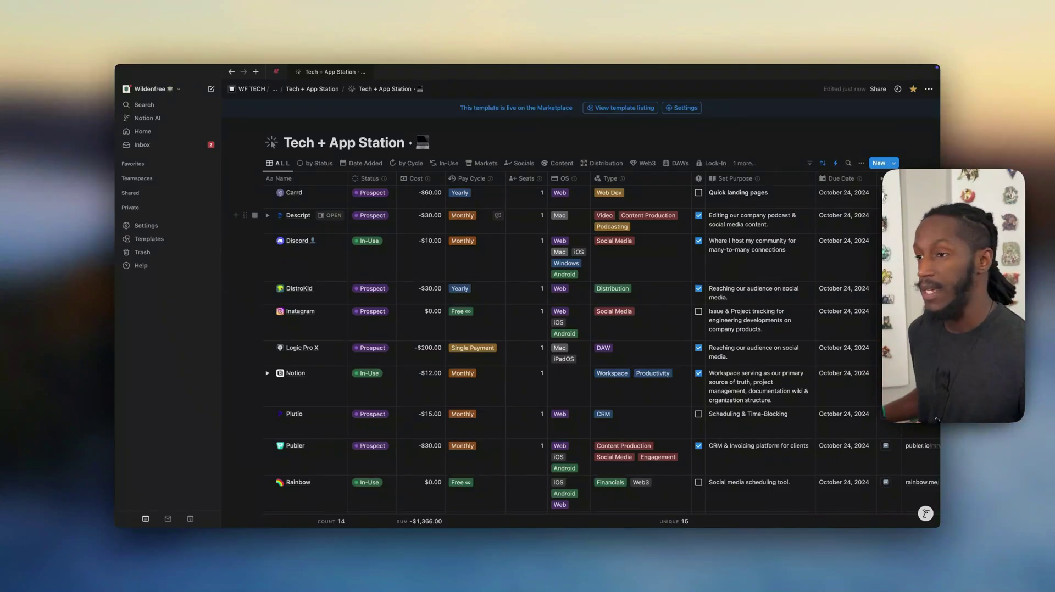
click(269, 373)
click(269, 373)
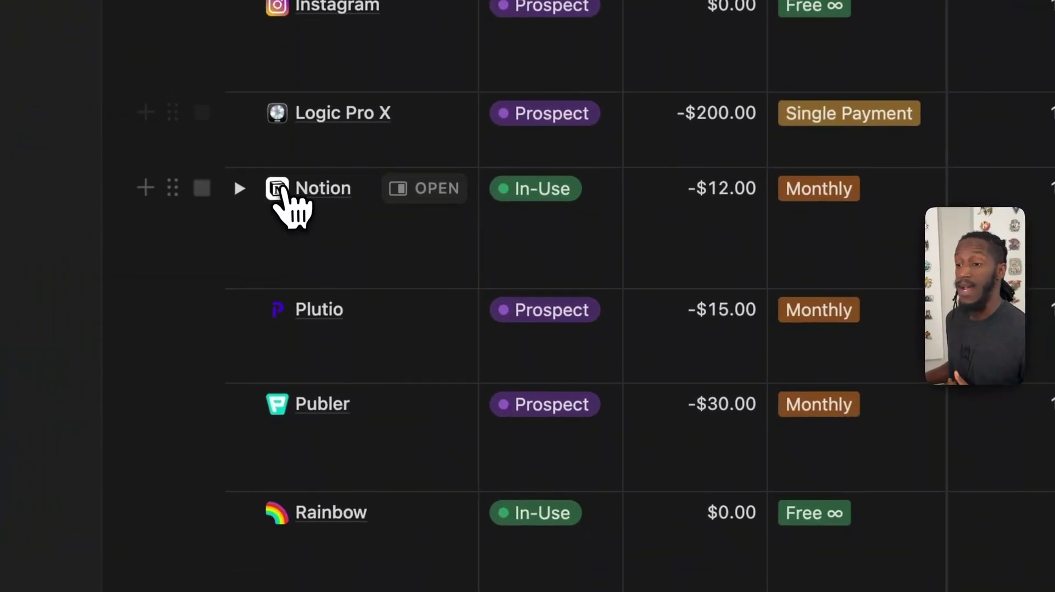
click(239, 188)
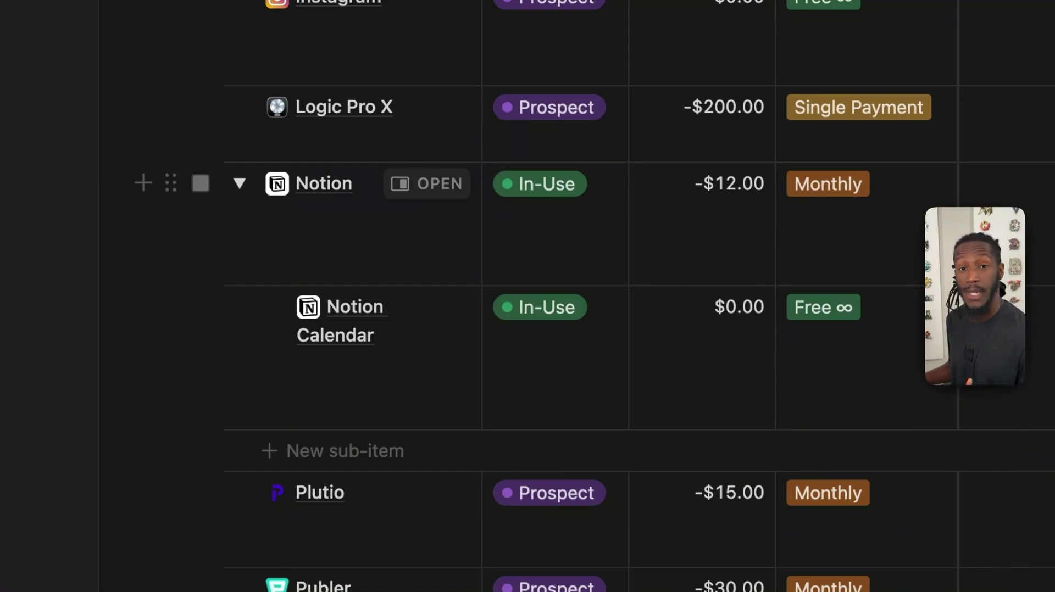
click(239, 183)
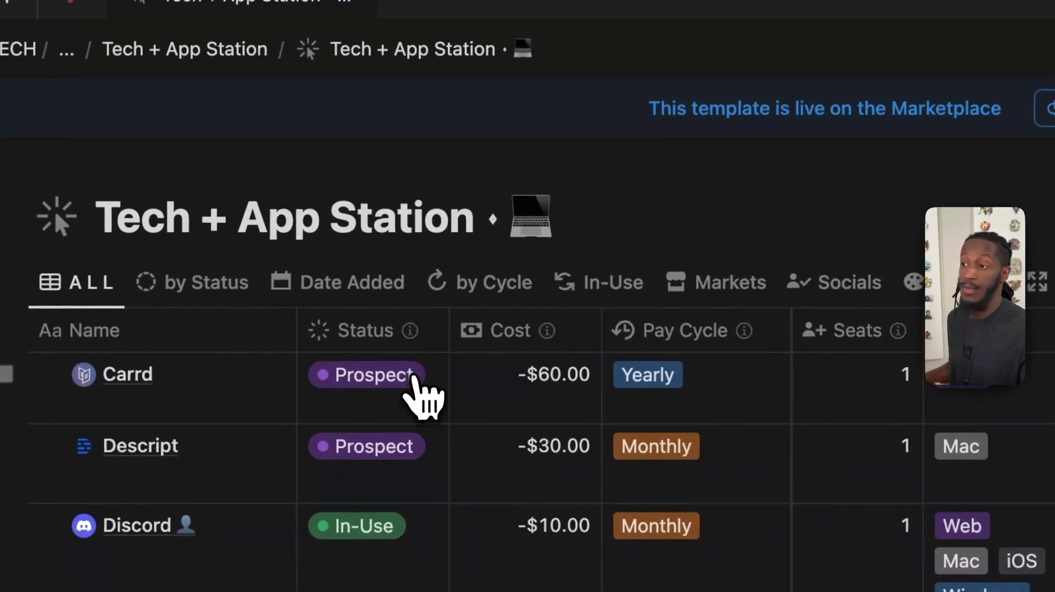
- Check the Seats property's description and set the seat count for Carrd to 1
mouse_move(411, 334)
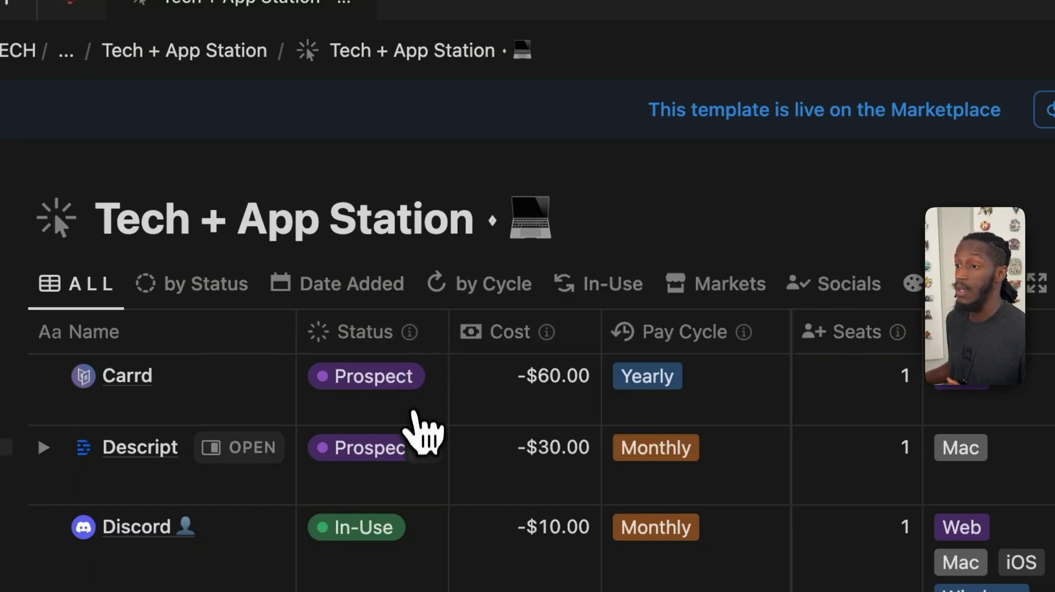
mouse_move(543, 333)
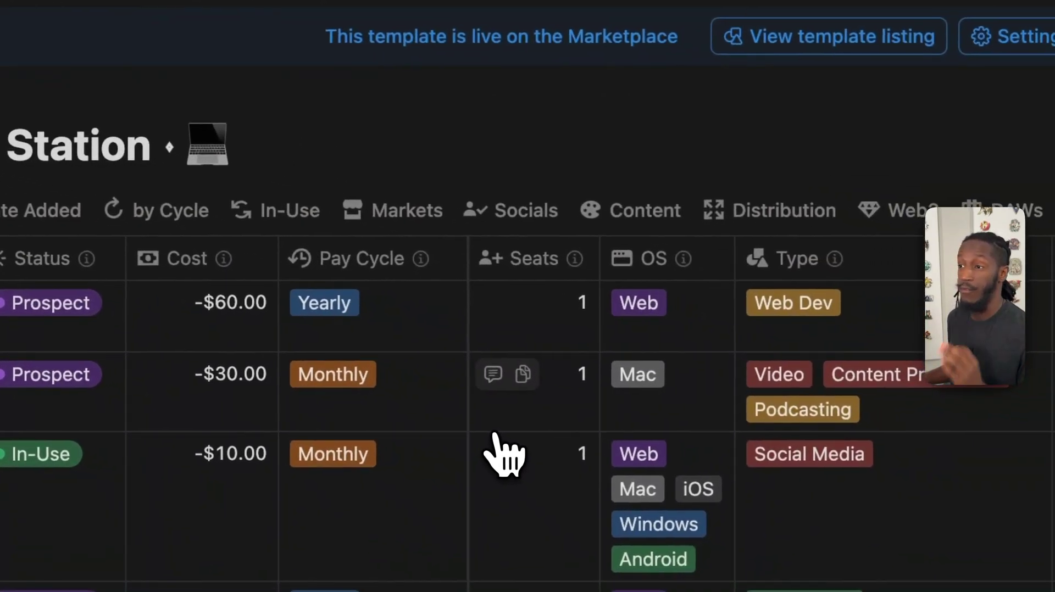
mouse_move(634, 271)
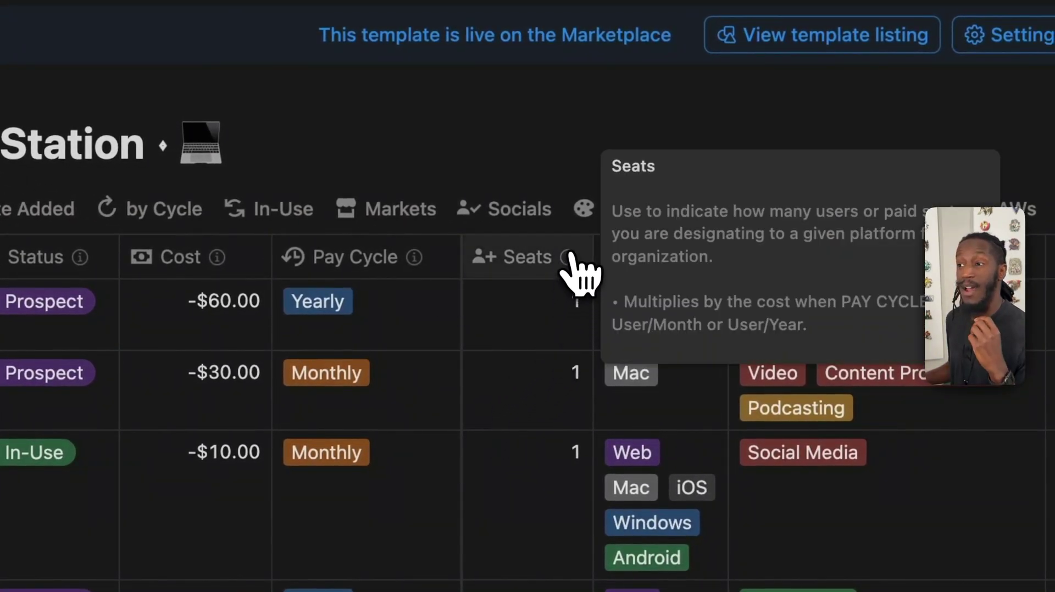
click(569, 283)
text(1)
key(Return)
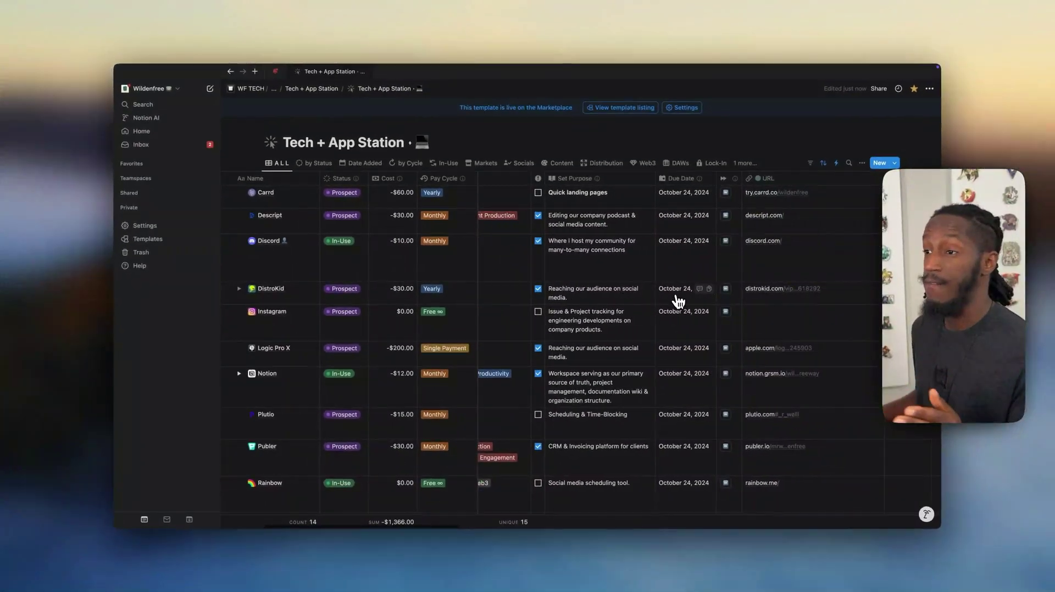
- Look through the OS, Type, checkbox, Set Purpose, Due Date and URL columns of the apps table
scroll(678, 300, right, 3)
scroll(670, 302, left, 3)
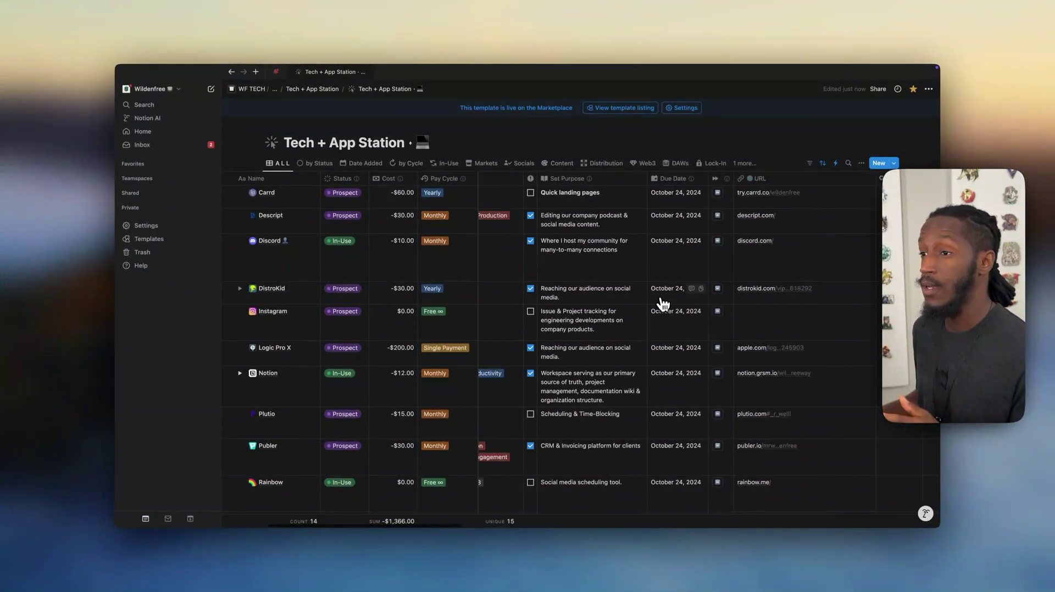
scroll(662, 304, left, 3)
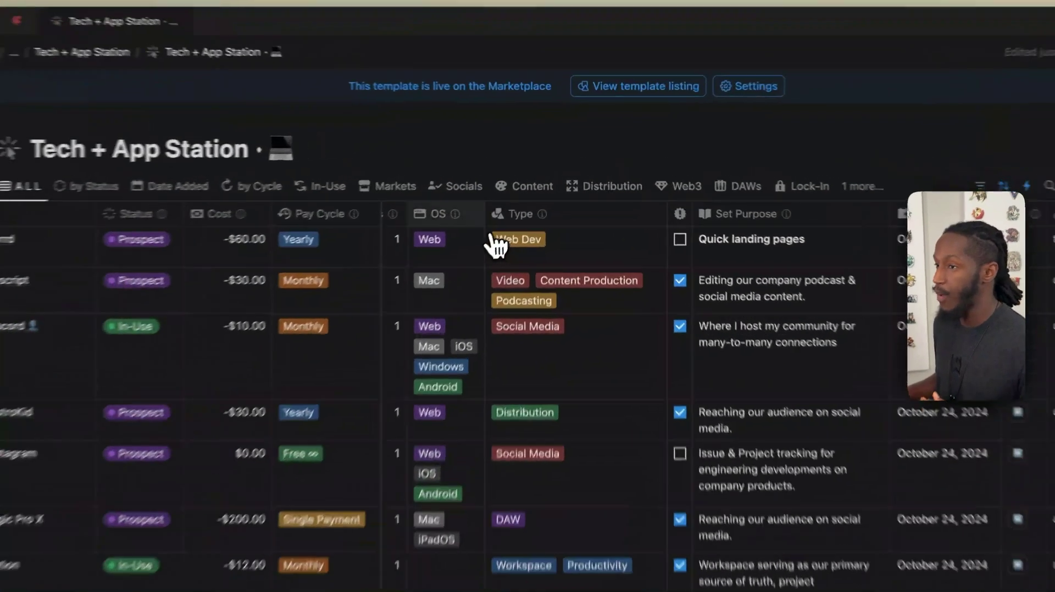
scroll(548, 242, right, 3)
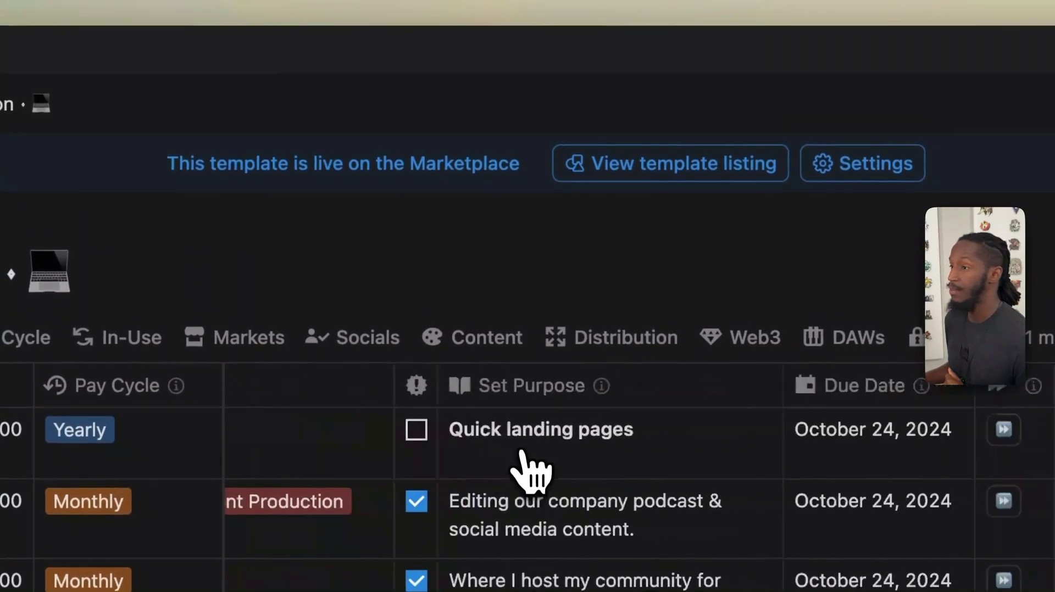
scroll(527, 483, right, 1)
scroll(509, 490, left, 1)
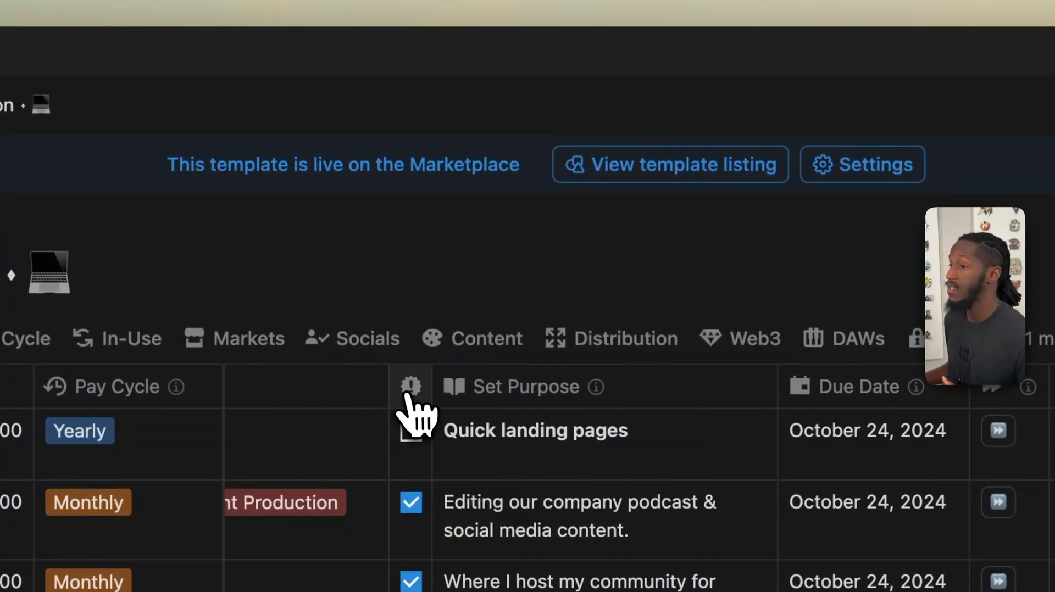
mouse_move(404, 388)
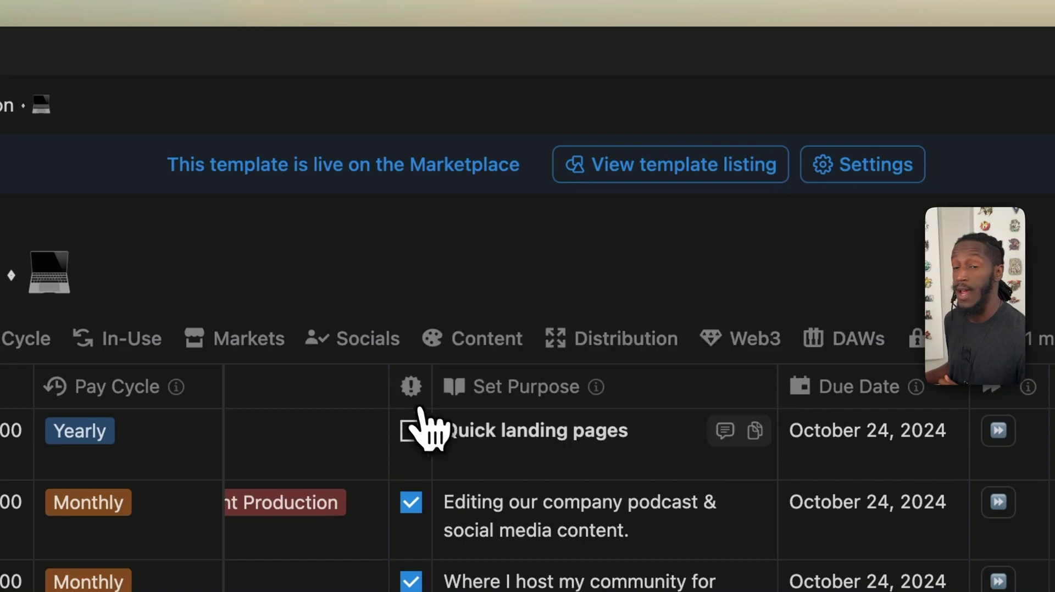
scroll(590, 467, right, 3)
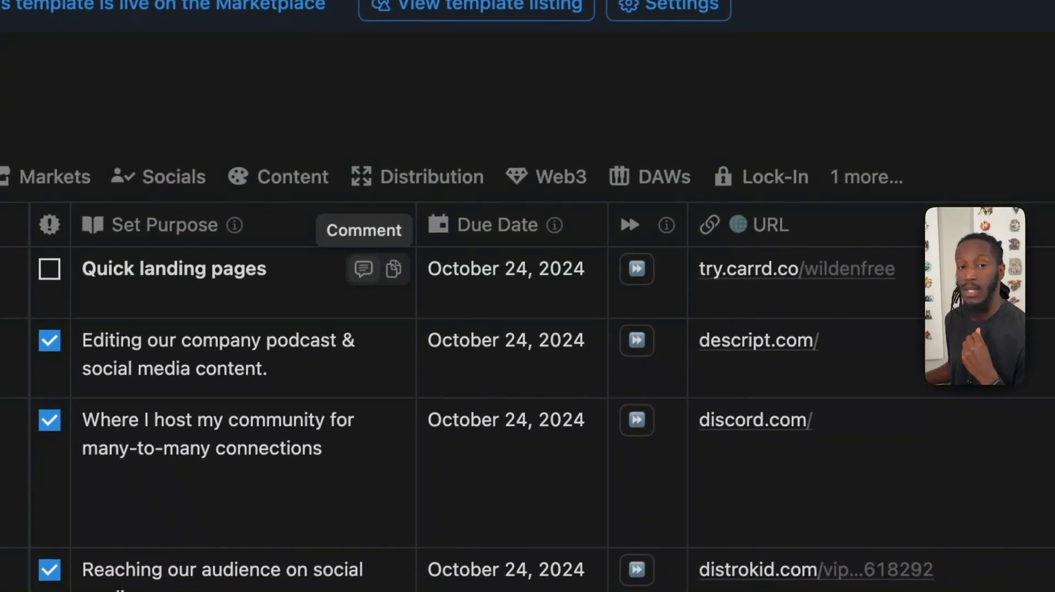
mouse_move(279, 229)
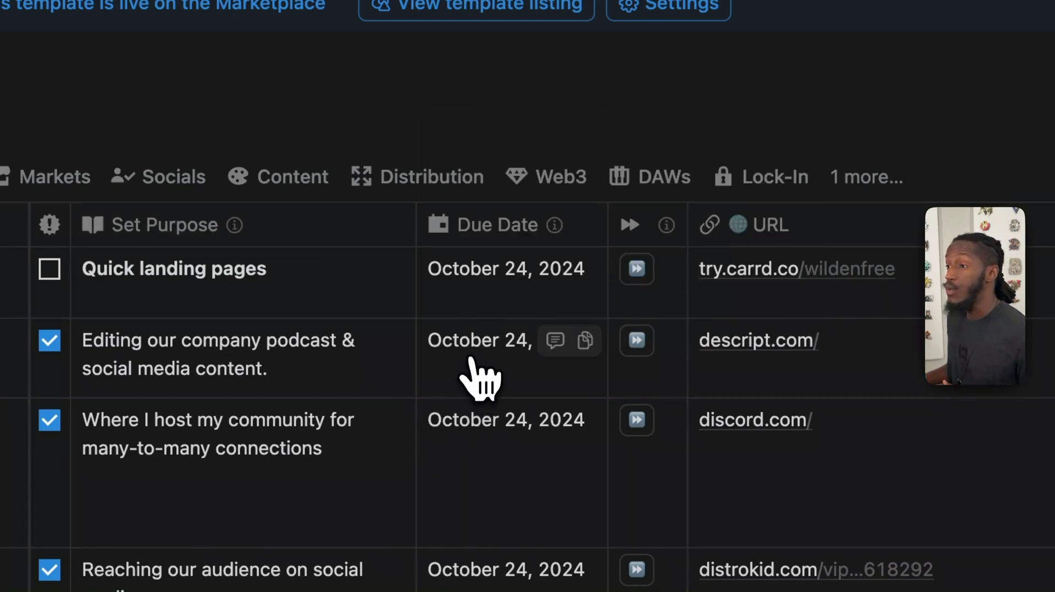
- Advance the due dates by one pay cycle, Carrd to October 24, 2025 and Descript to November 24, 2024
scroll(264, 318, right, 5)
scroll(259, 302, right, 2)
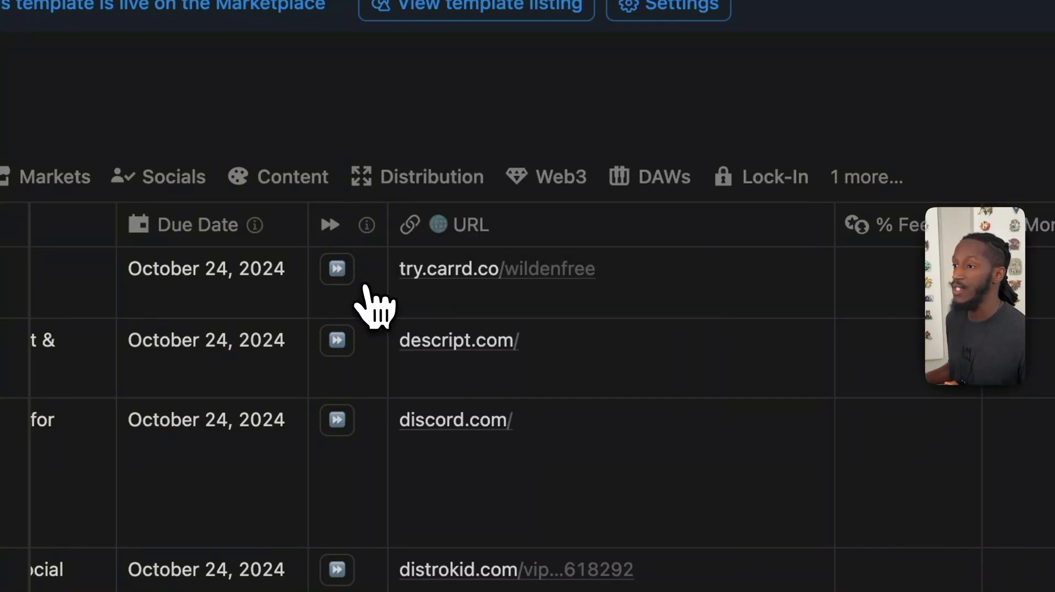
mouse_move(367, 233)
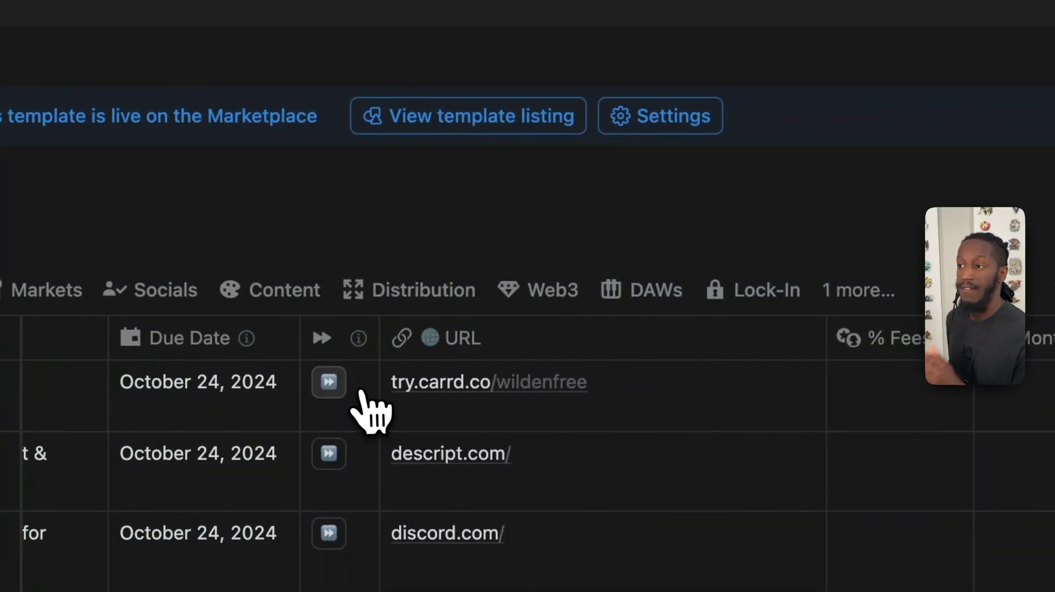
click(329, 383)
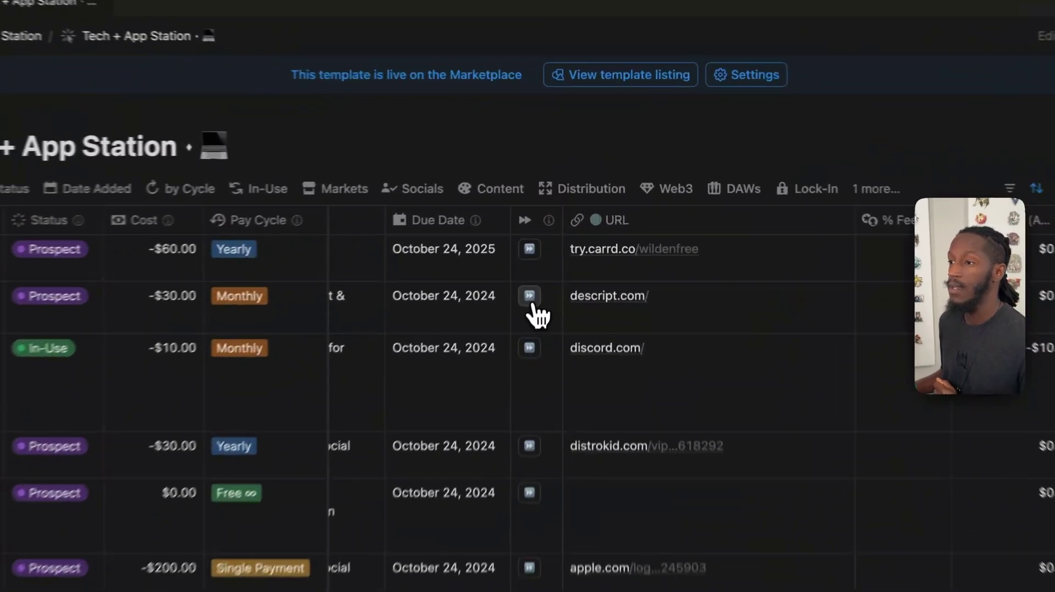
click(576, 216)
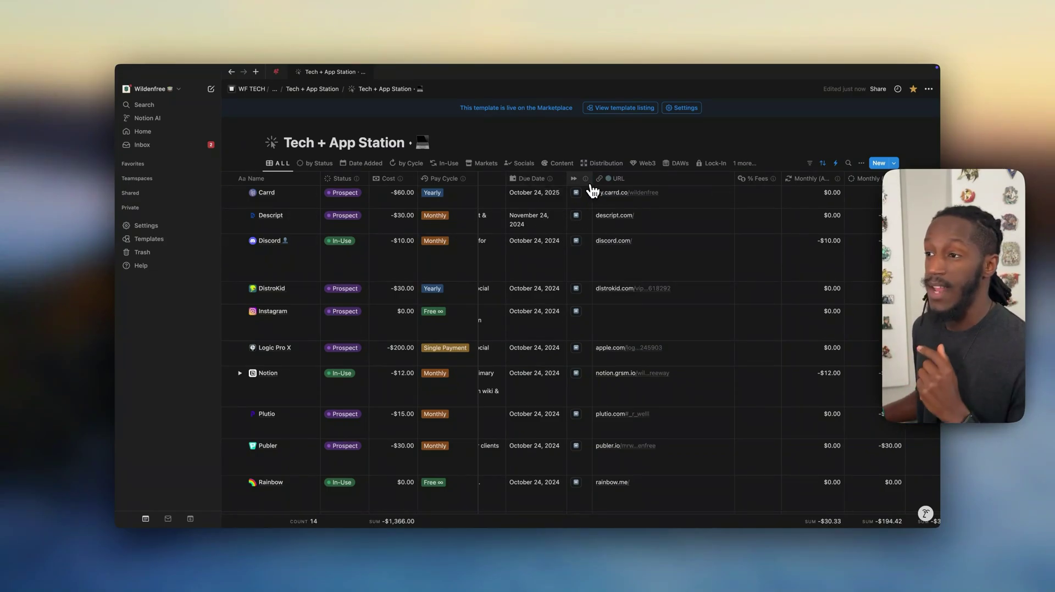
- Examine the Next Pay Date formula in the Next Cycle button's automation and close the automation without changes
mouse_move(585, 182)
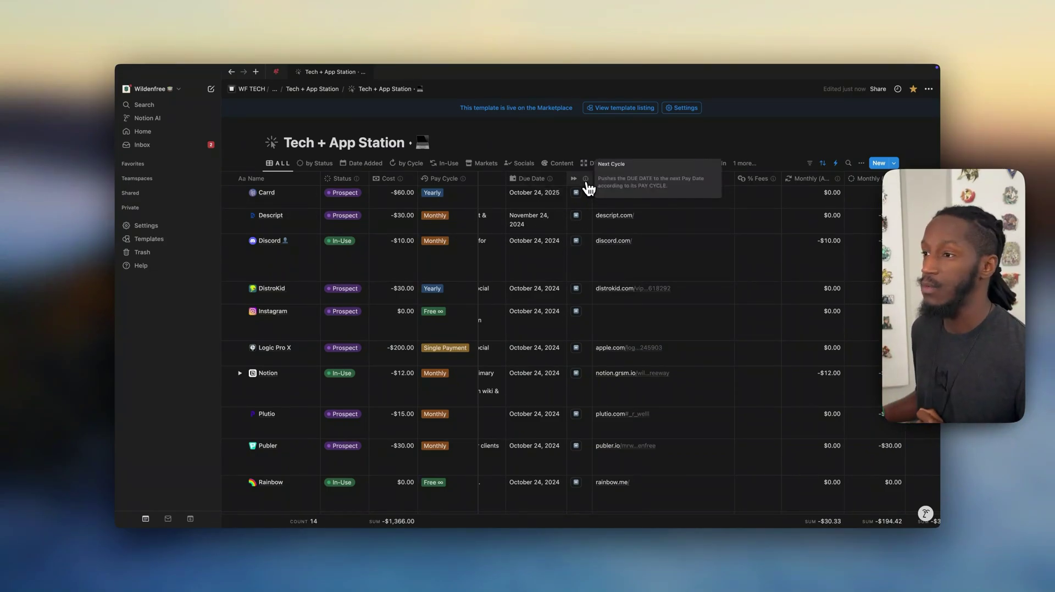
click(580, 180)
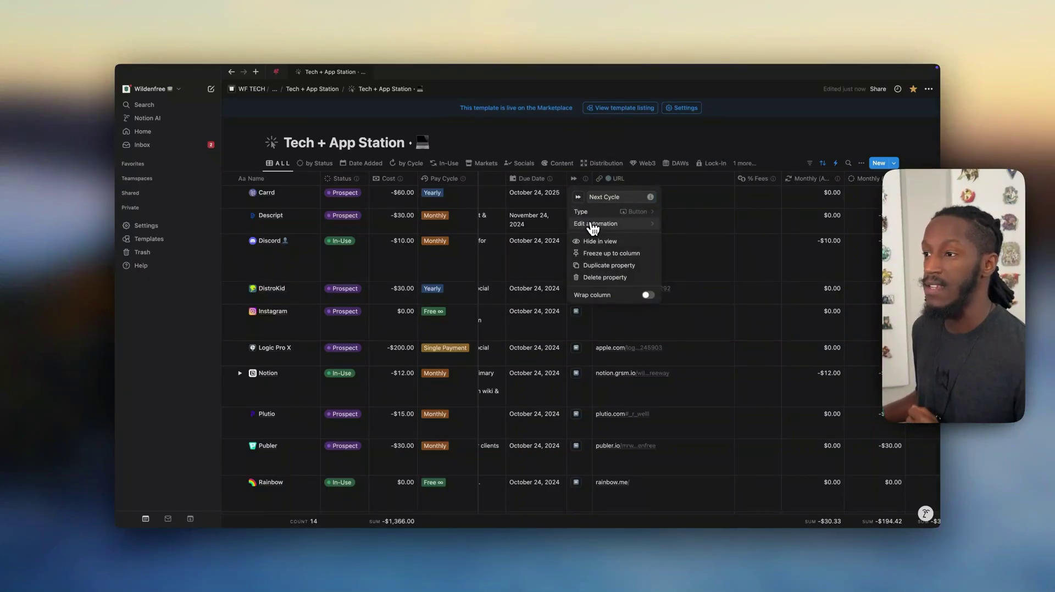
click(592, 225)
click(572, 297)
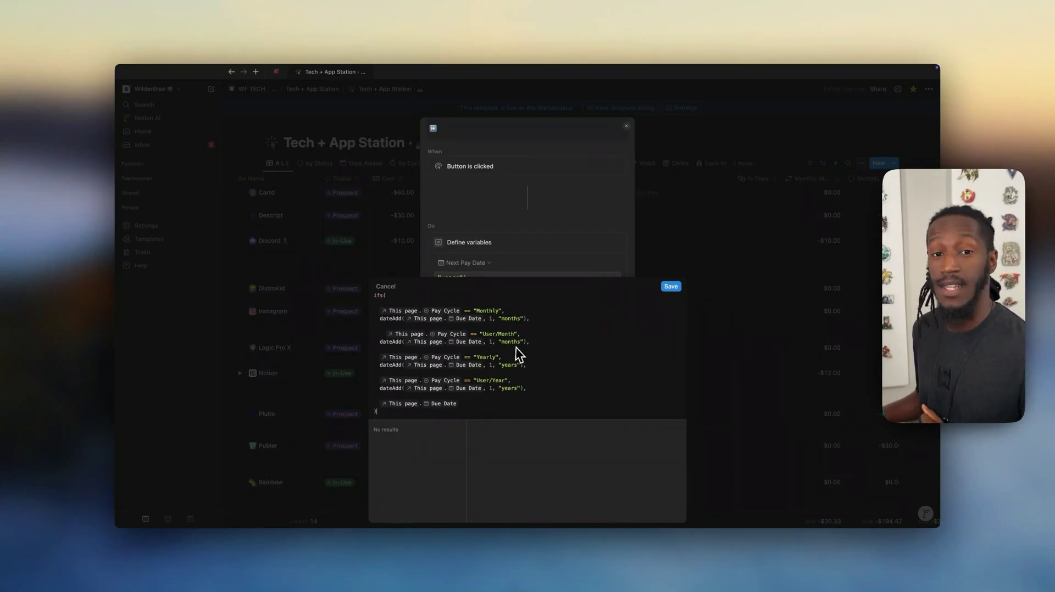
click(676, 288)
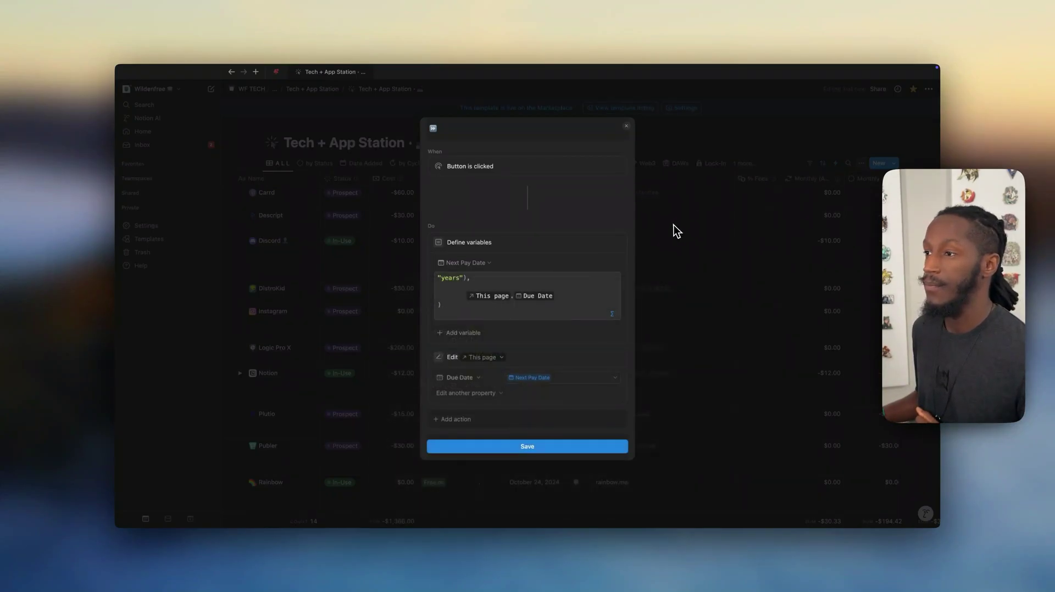
click(673, 225)
- Read the descriptions of the % Fees, Monthly, Yearly and Single Payment cost columns
scroll(612, 209, right, 10)
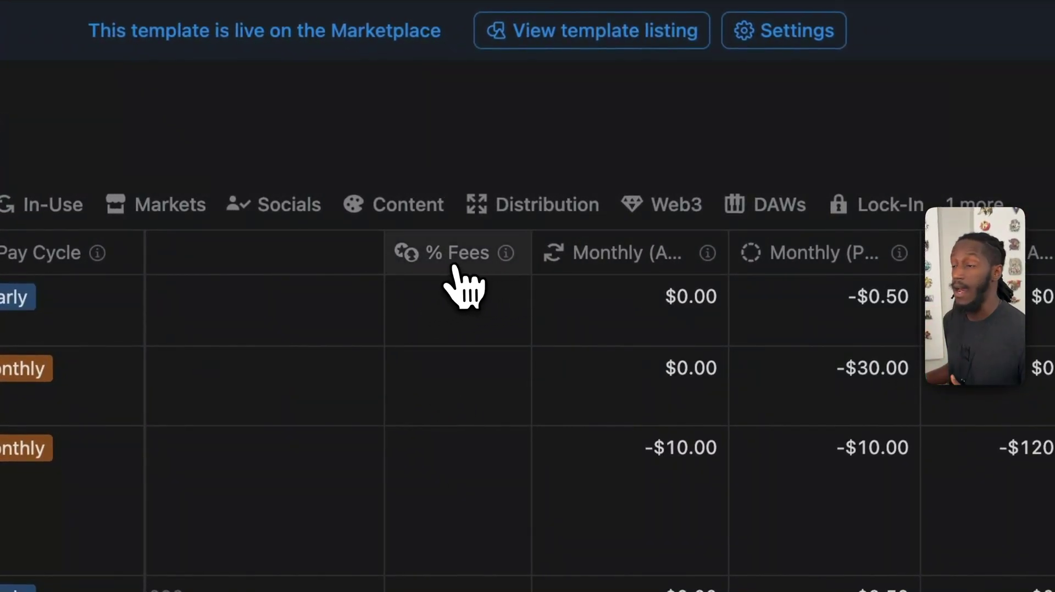
mouse_move(479, 266)
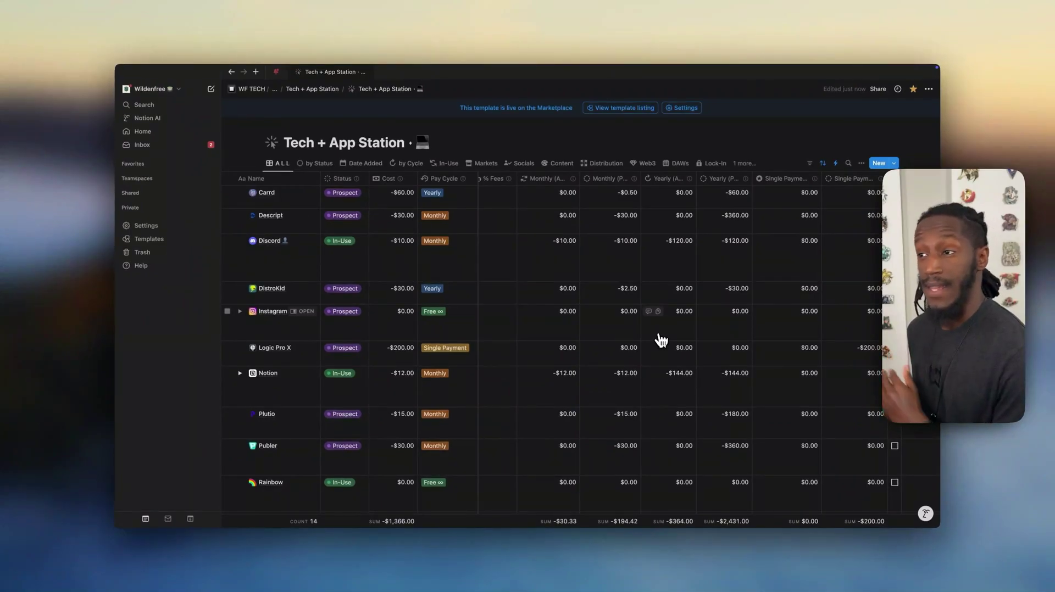
scroll(654, 341, right, 2)
mouse_move(556, 190)
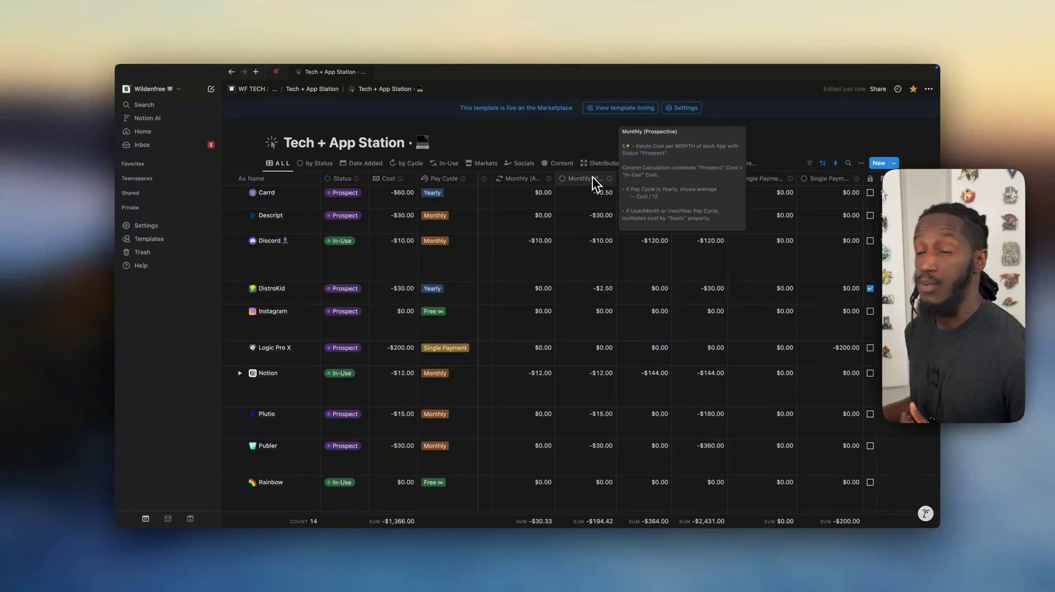
mouse_move(711, 182)
mouse_move(746, 185)
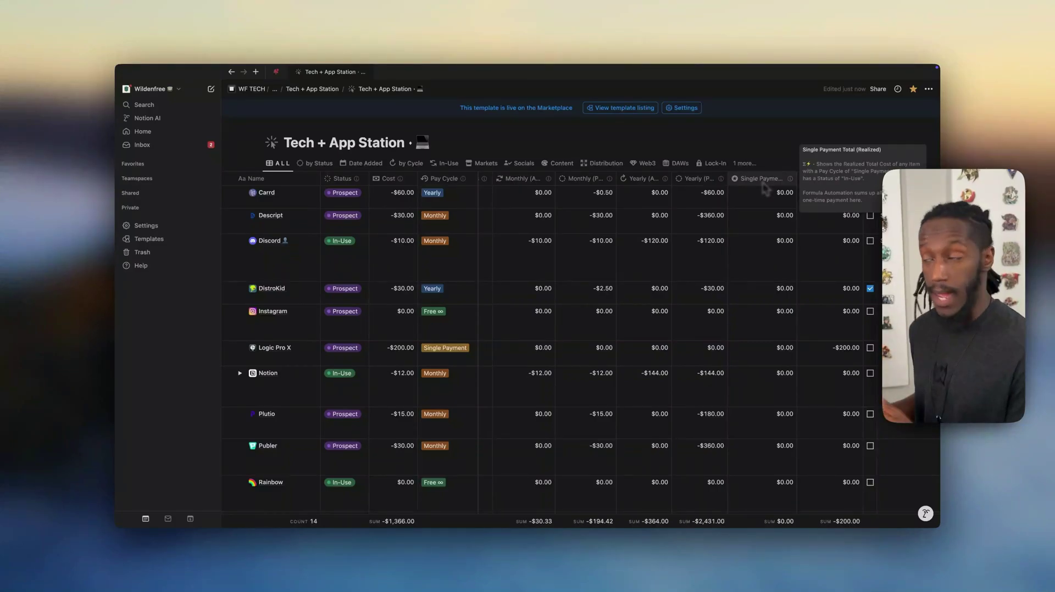
mouse_move(815, 186)
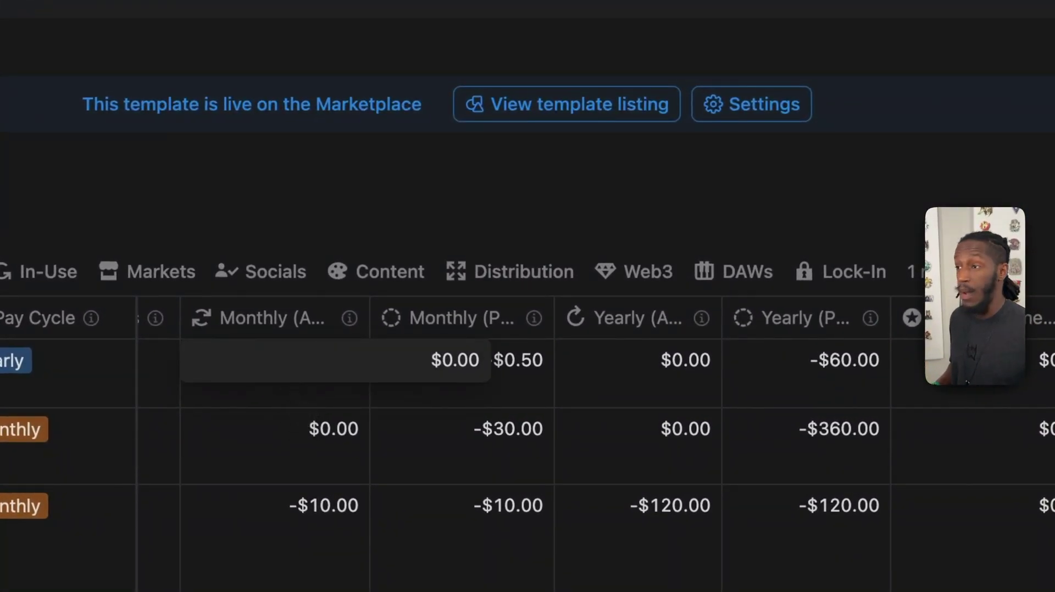
- Try overriding Carrd's Monthly (Active) amount with 10 and undo the entry
key(super+a)
text(10)
key(Return)
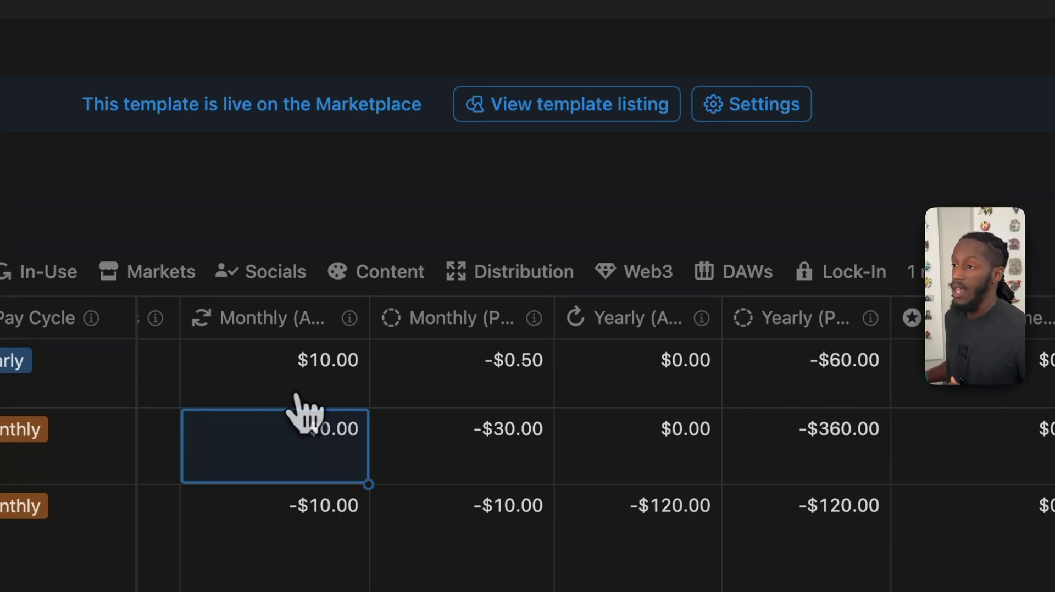
key(super+z)
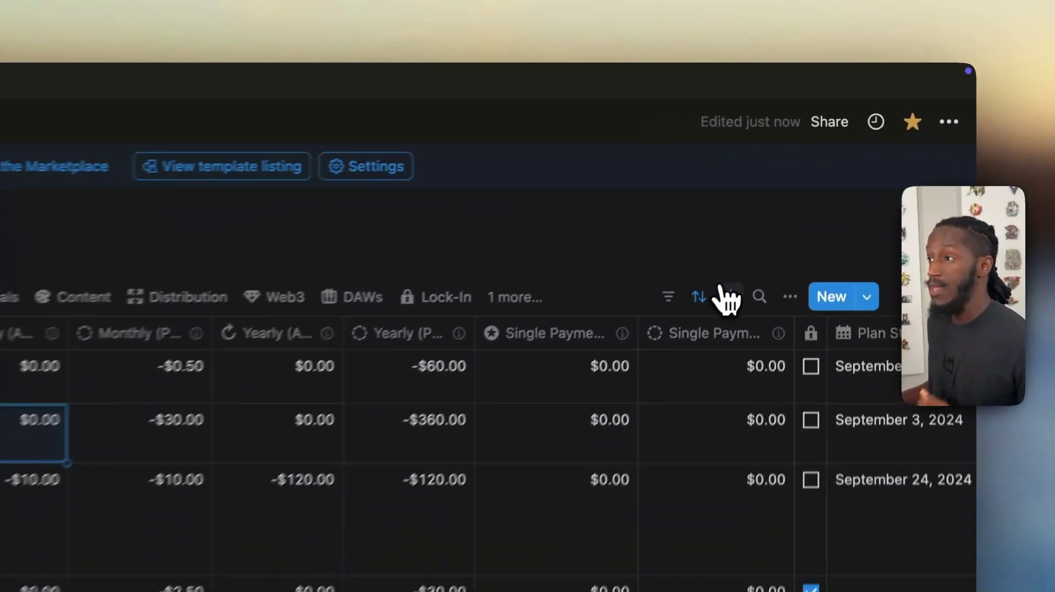
- Open the database's automations and look through the whole list, from Yearly Recurring (Prospective) to Default 1 User
click(697, 350)
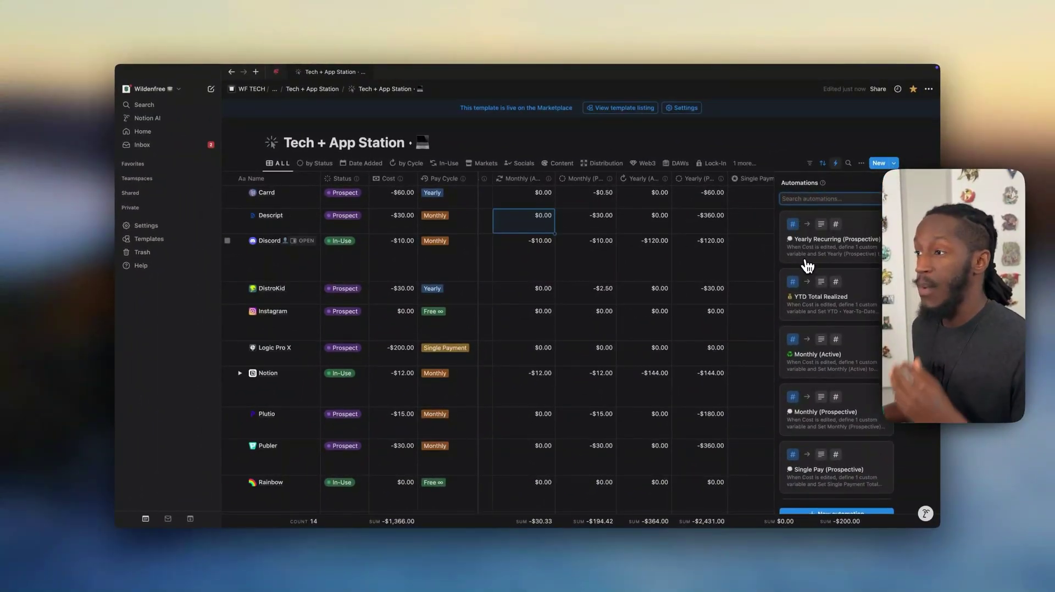
scroll(807, 265, down, 10)
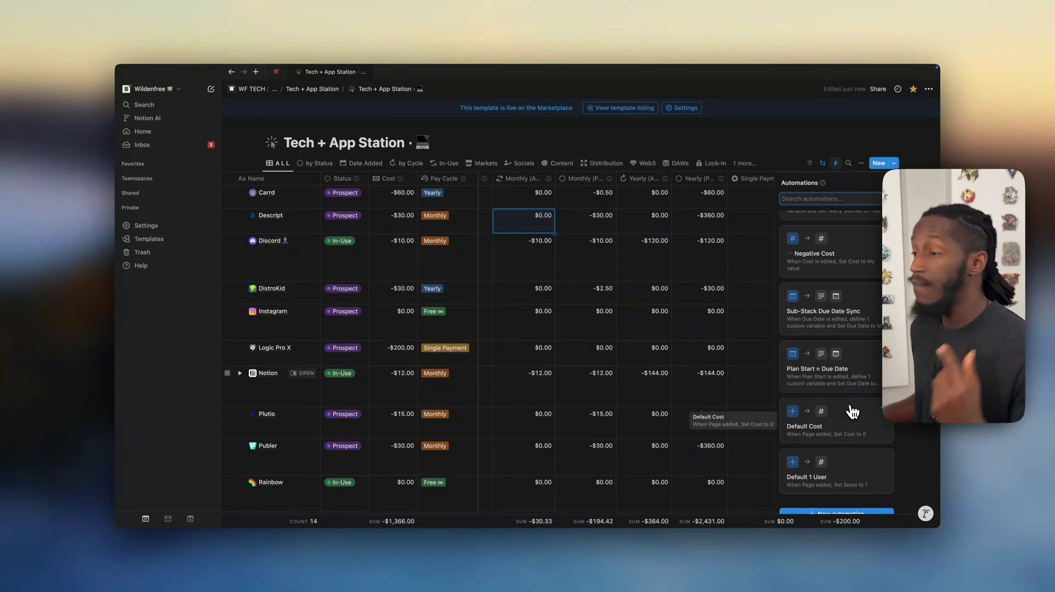
scroll(852, 409, up, 10)
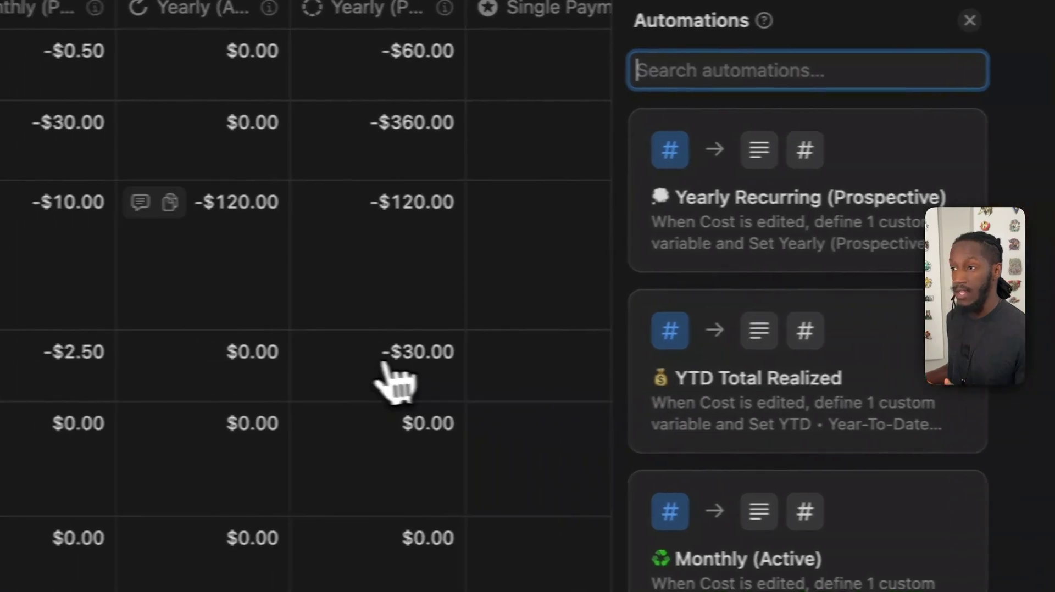
- Read the description of the YTD total column and look at the lock checkbox and Plan Start columns
scroll(388, 376, right, 10)
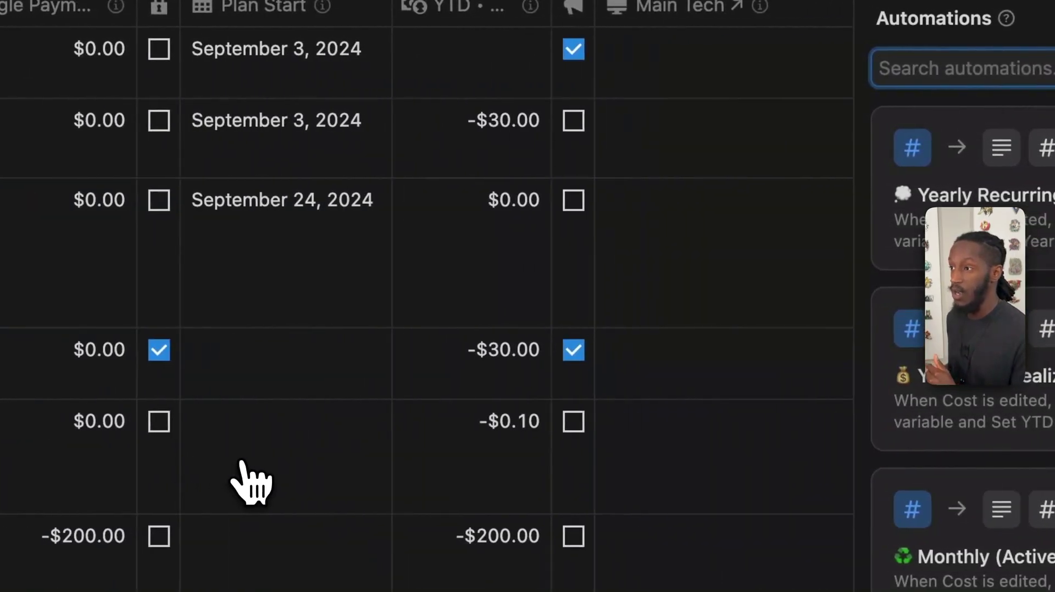
mouse_move(467, 53)
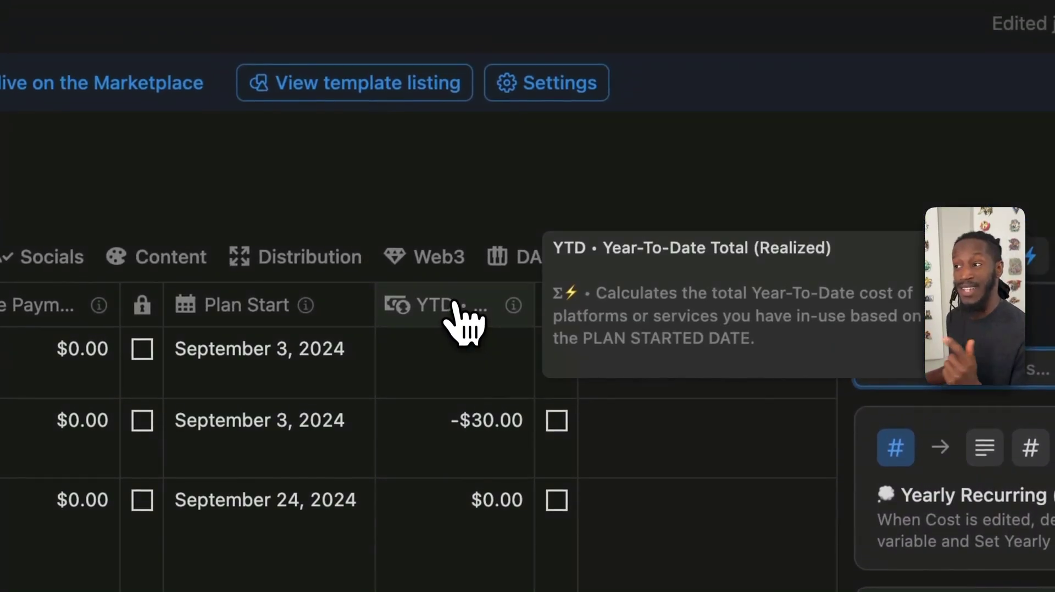
scroll(447, 549, left, 8)
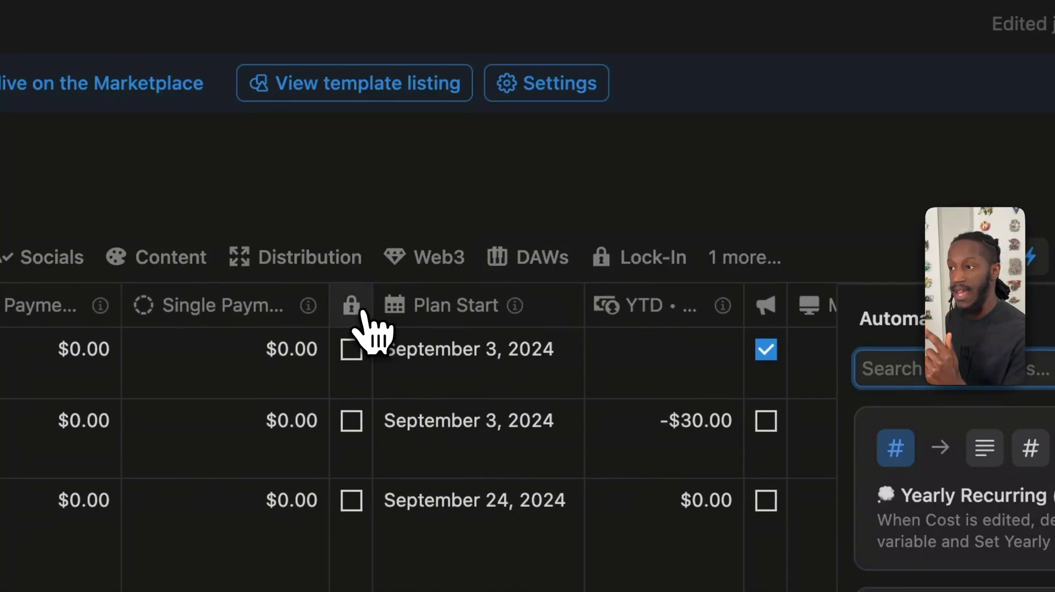
mouse_move(362, 312)
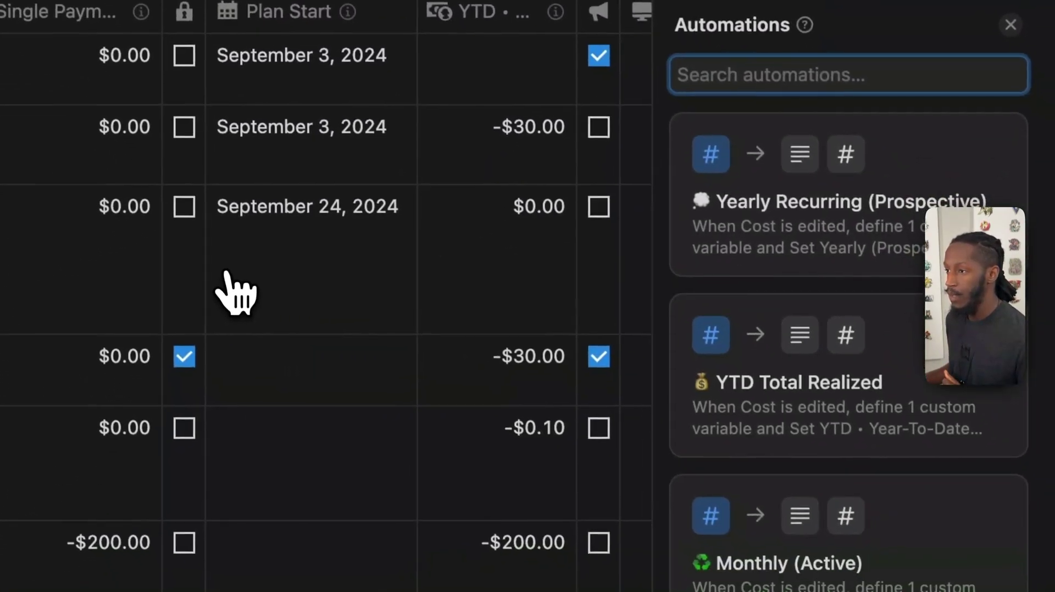
- Review the cost automations in the list, from Yearly Recurring (Prospective) through Monthly, Single Pay and Yearly Recurring (Active) to Negative Cost
scroll(236, 294, left, 10)
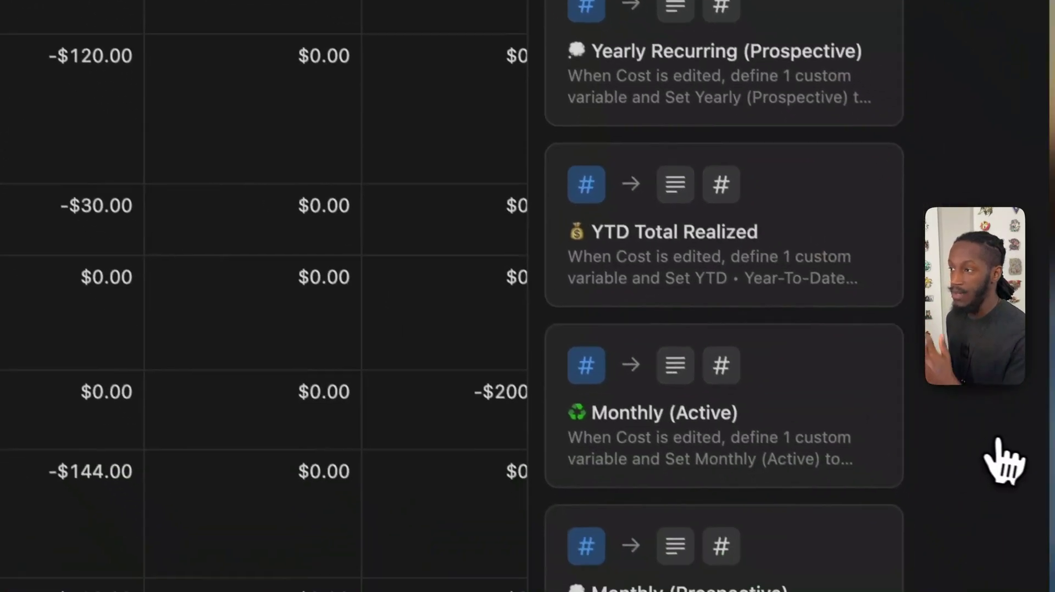
scroll(875, 328, down, 3)
scroll(775, 206, down, 2)
scroll(741, 205, down, 3)
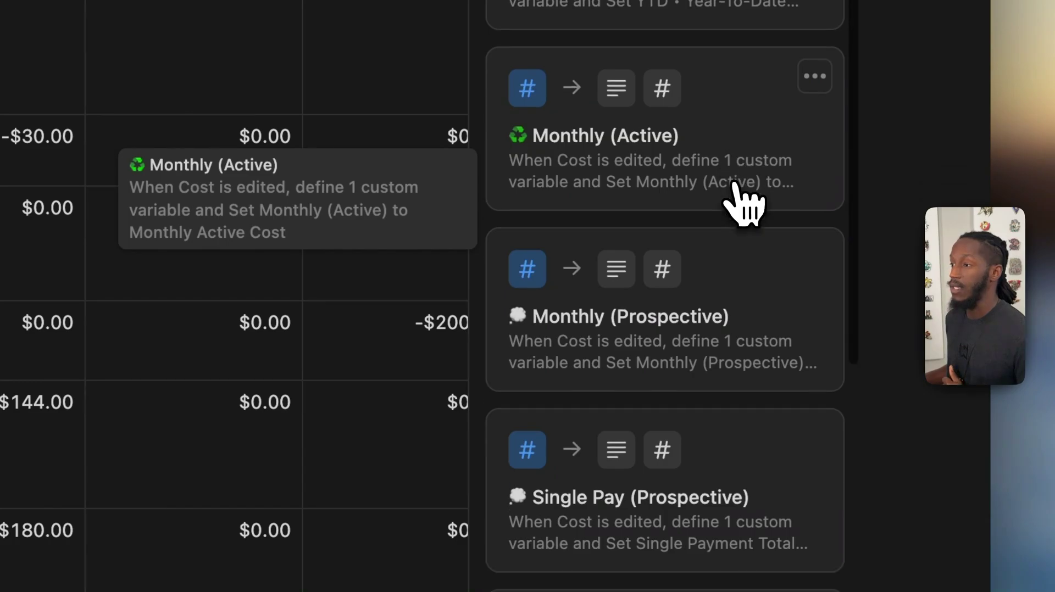
scroll(736, 208, down, 3)
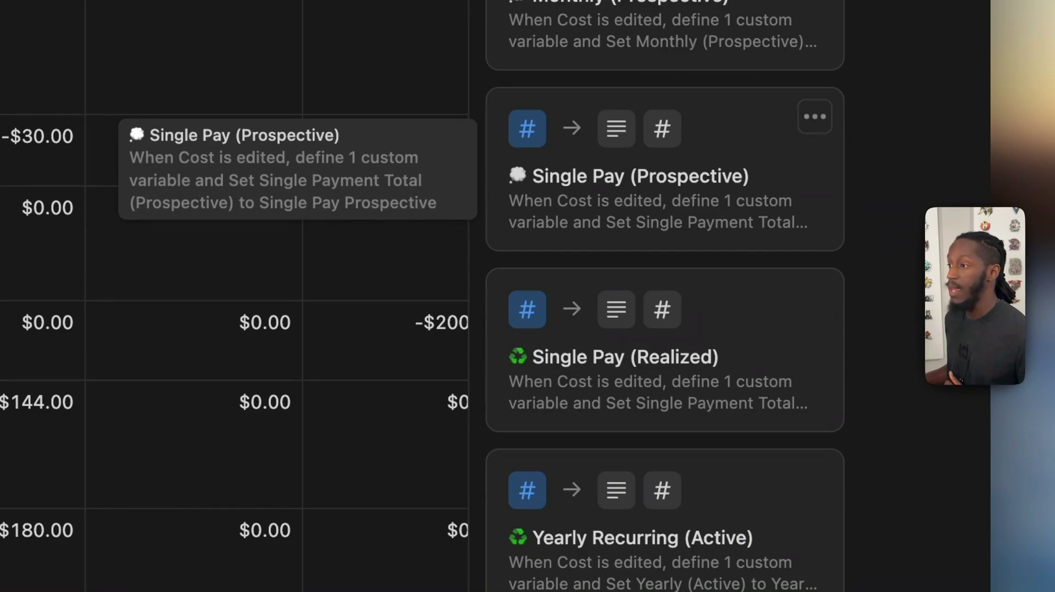
scroll(736, 219, down, 2)
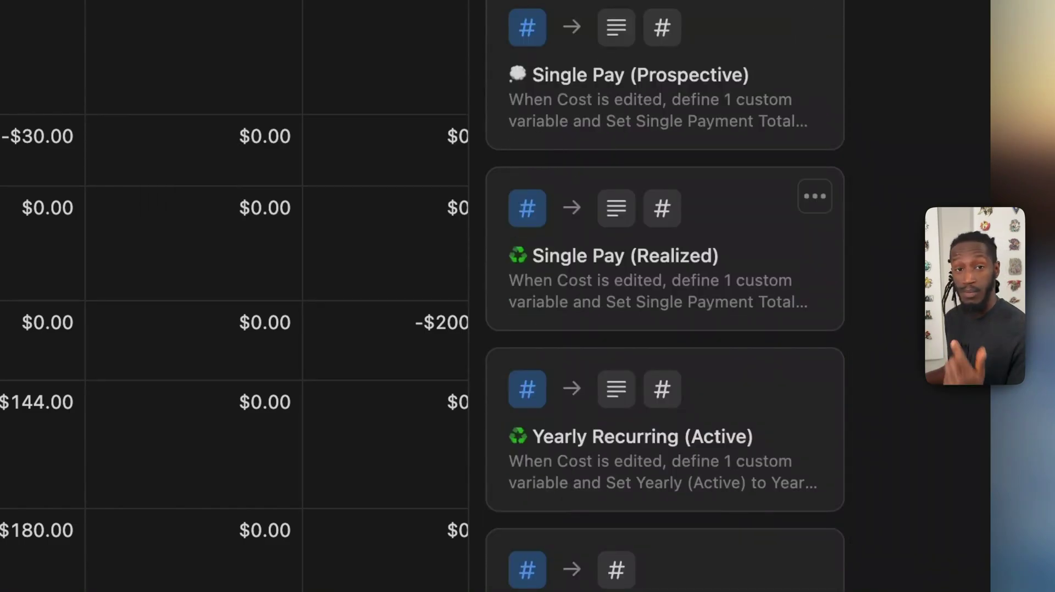
scroll(731, 210, down, 2)
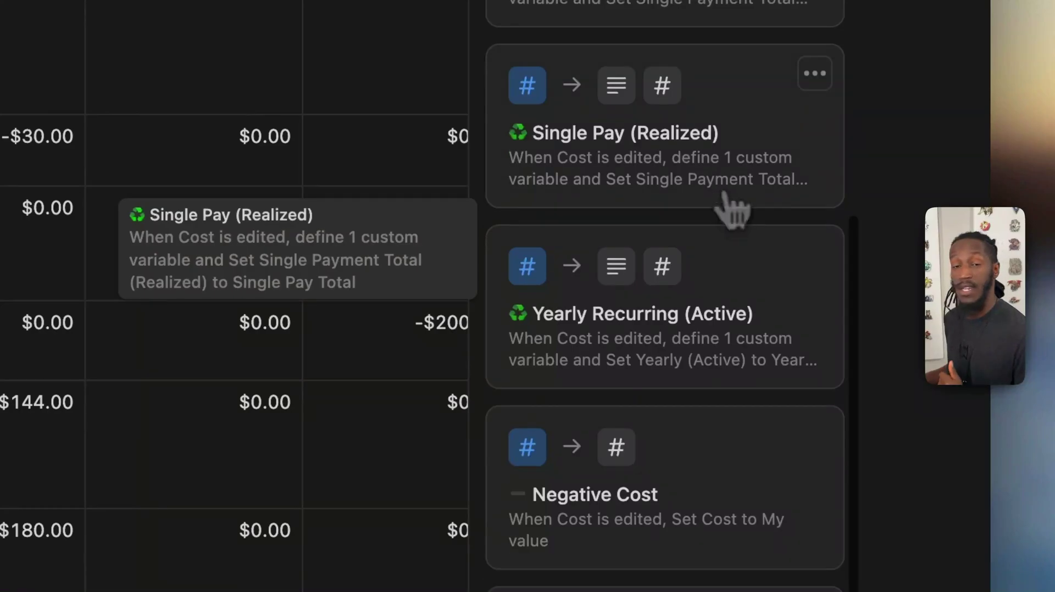
scroll(733, 208, down, 2)
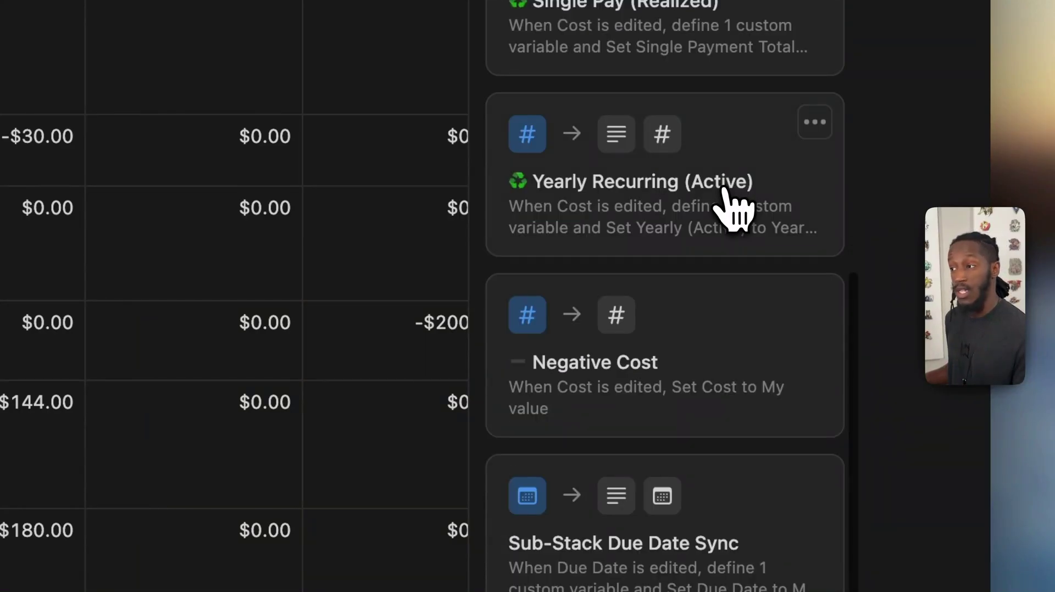
scroll(724, 192, down, 2)
scroll(707, 231, down, 1)
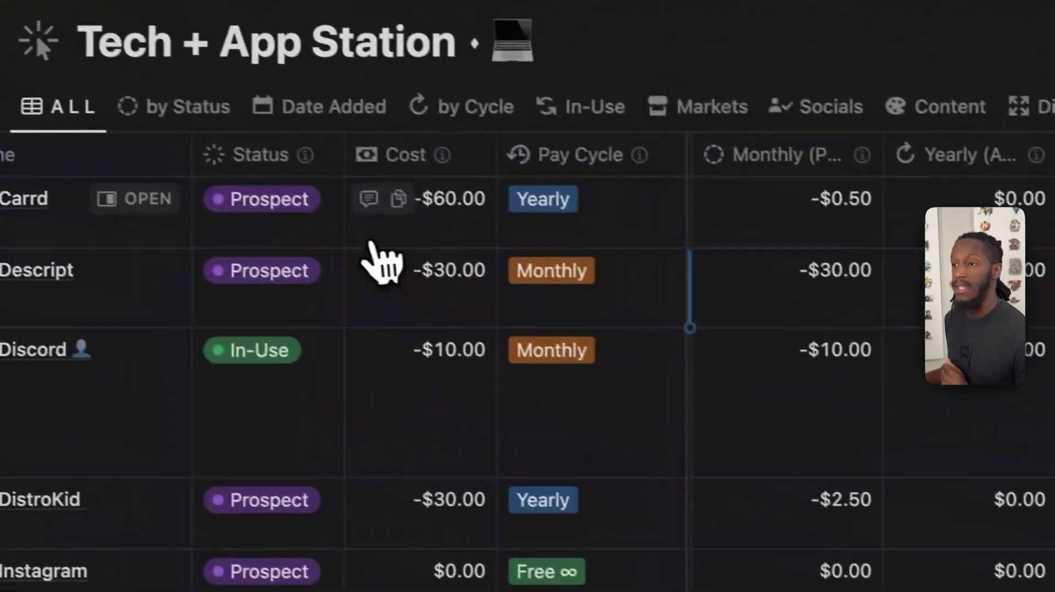
- Set Discord's Cost to 15, entered as a positive number
click(446, 390)
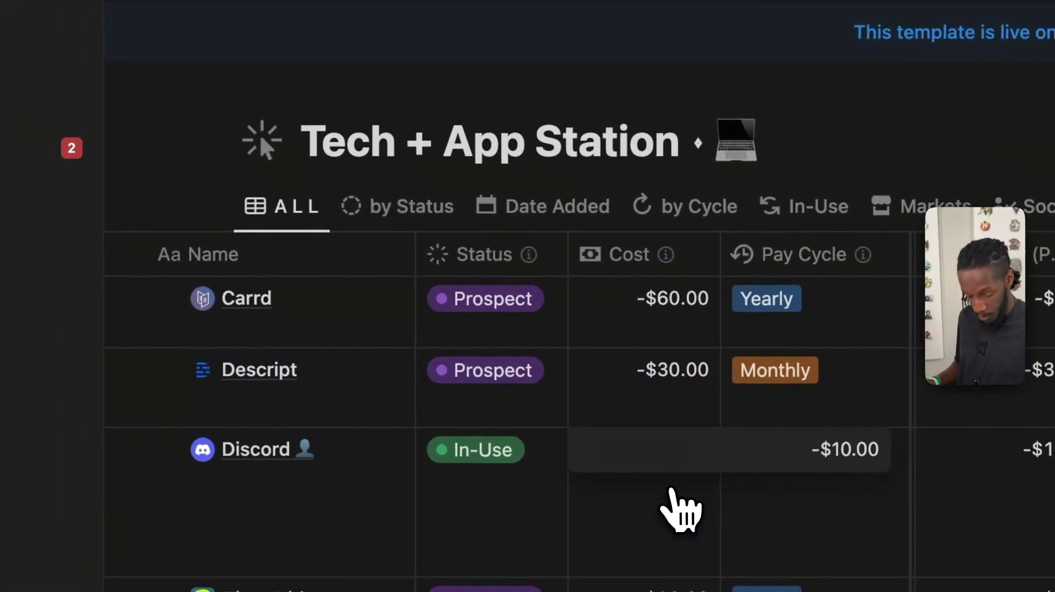
key(super+a)
text(15)
key(Return)
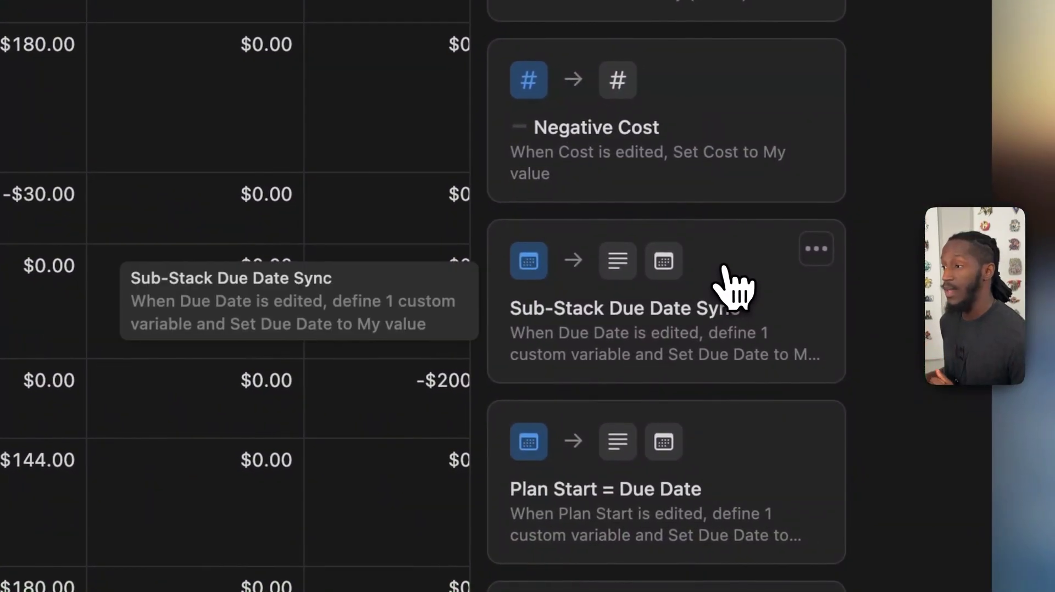
- Expand Notion's sub-items and set Notion's Due Date to October 29, 2024
scroll(146, 465, left, 5)
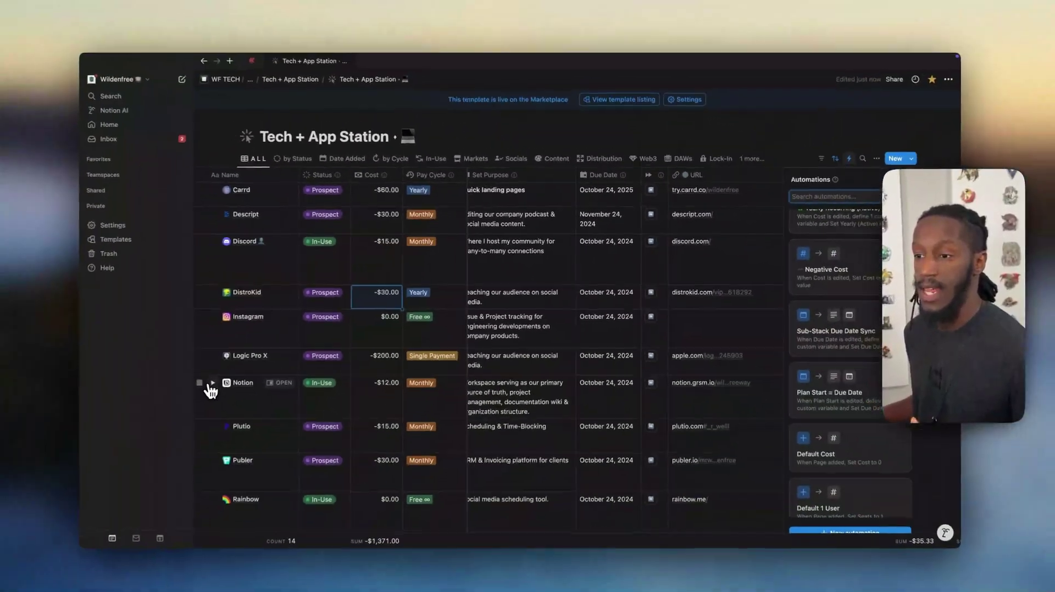
click(238, 376)
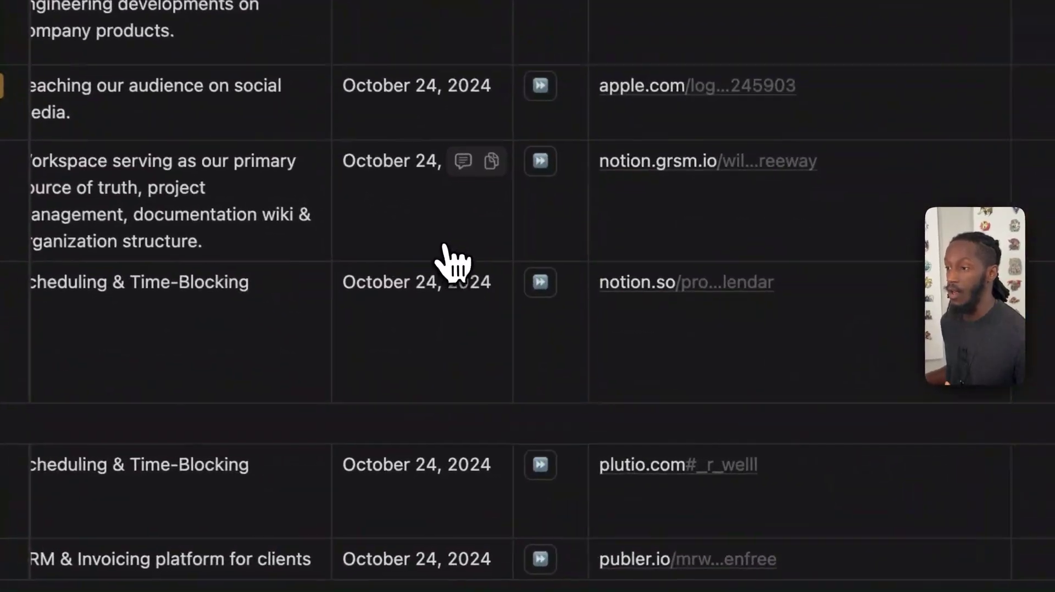
click(609, 395)
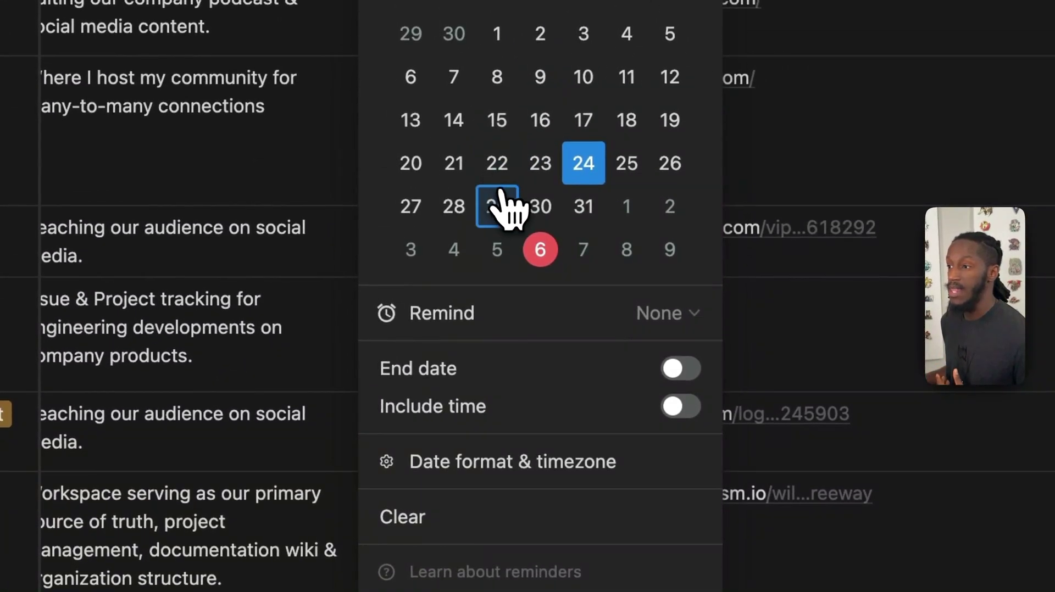
click(497, 206)
key(Escape)
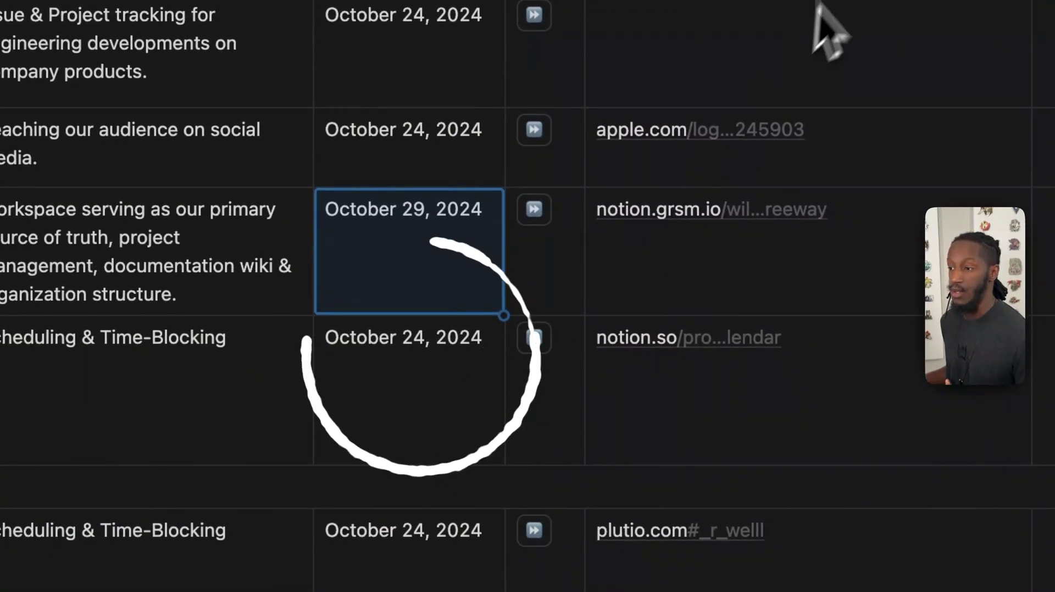
key(ctrl+d)
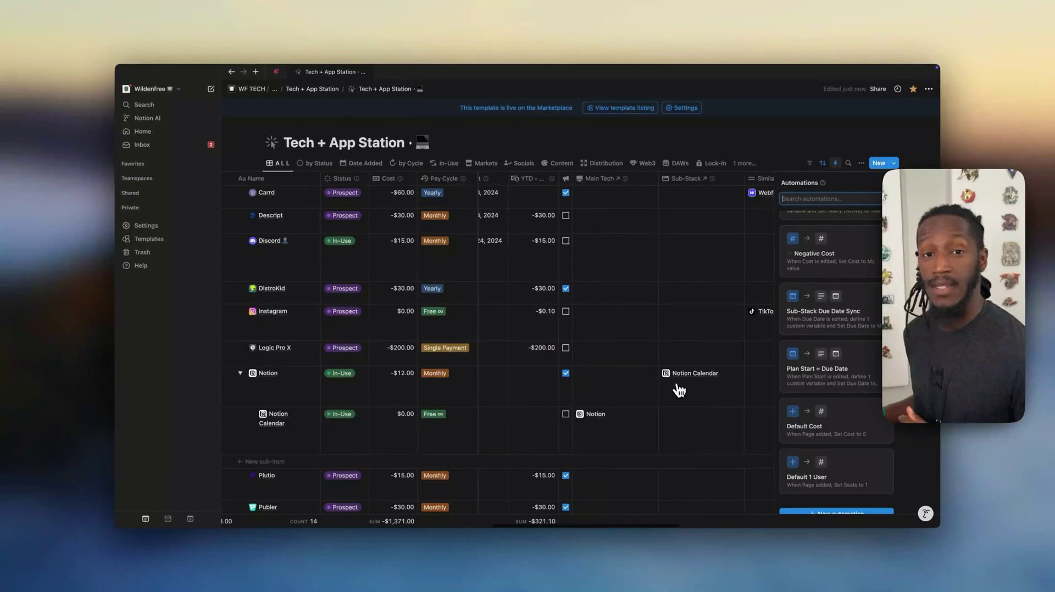
- Set DistroKid's Plan Start date to November 6, 2024, and check its Due Date
scroll(678, 390, left, 5)
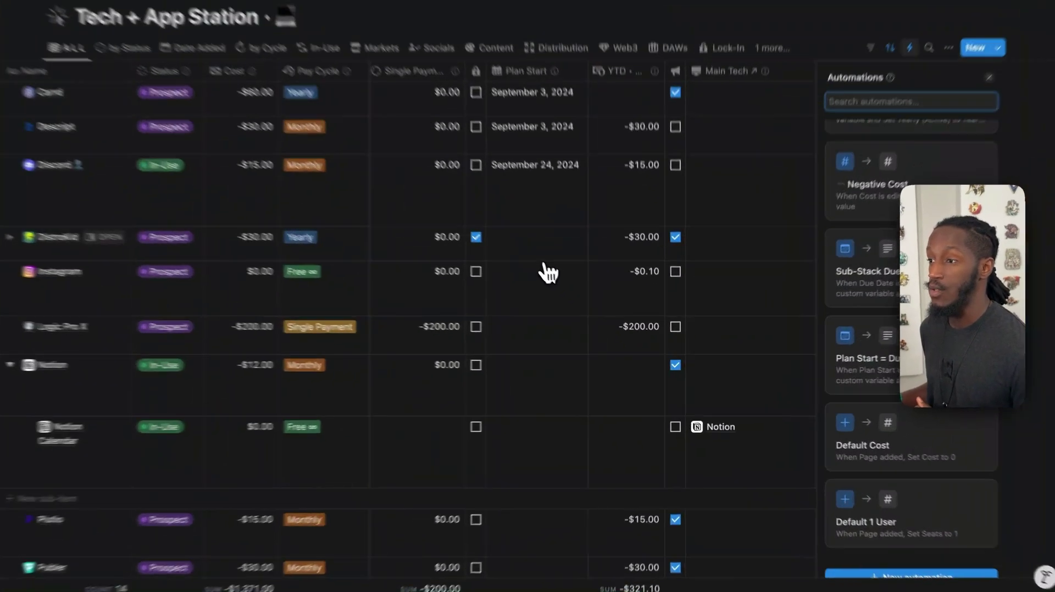
click(595, 309)
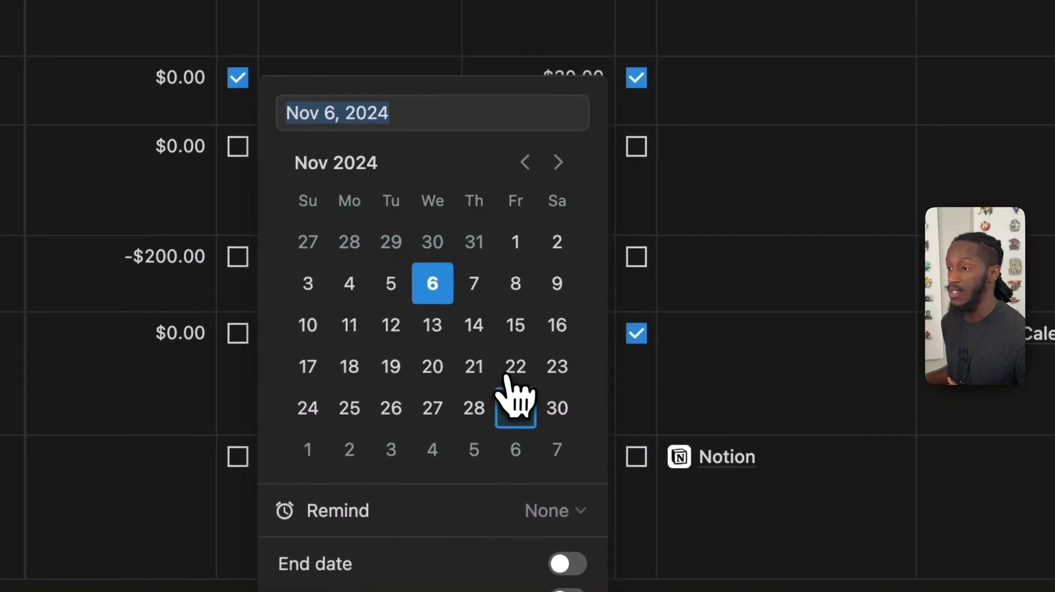
click(432, 284)
key(Escape)
scroll(452, 166, right, 10)
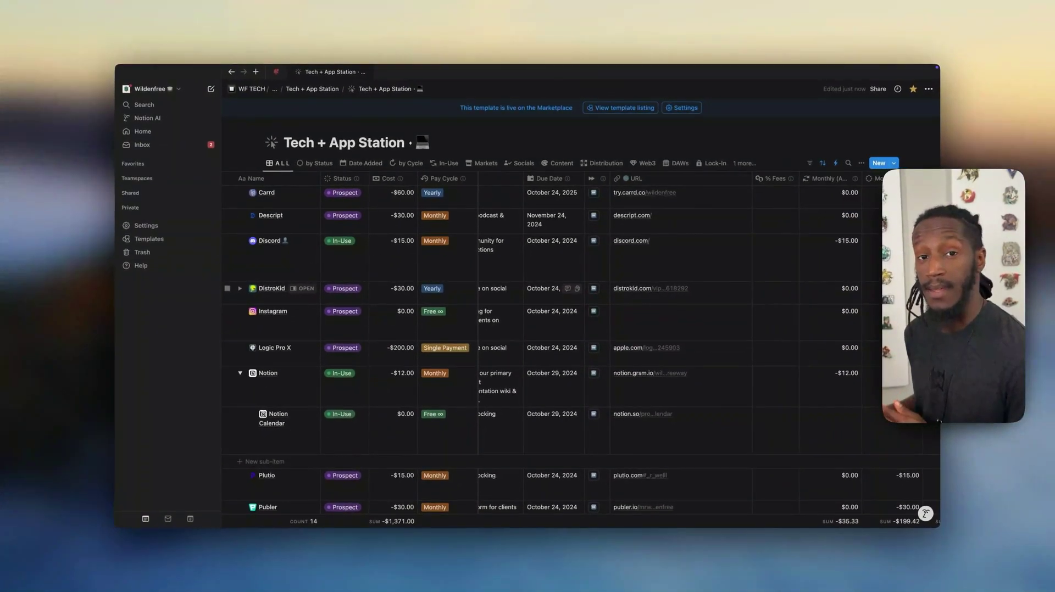
- Set Carrd's Cost to 55, entered as a positive number
scroll(579, 318, left, 2)
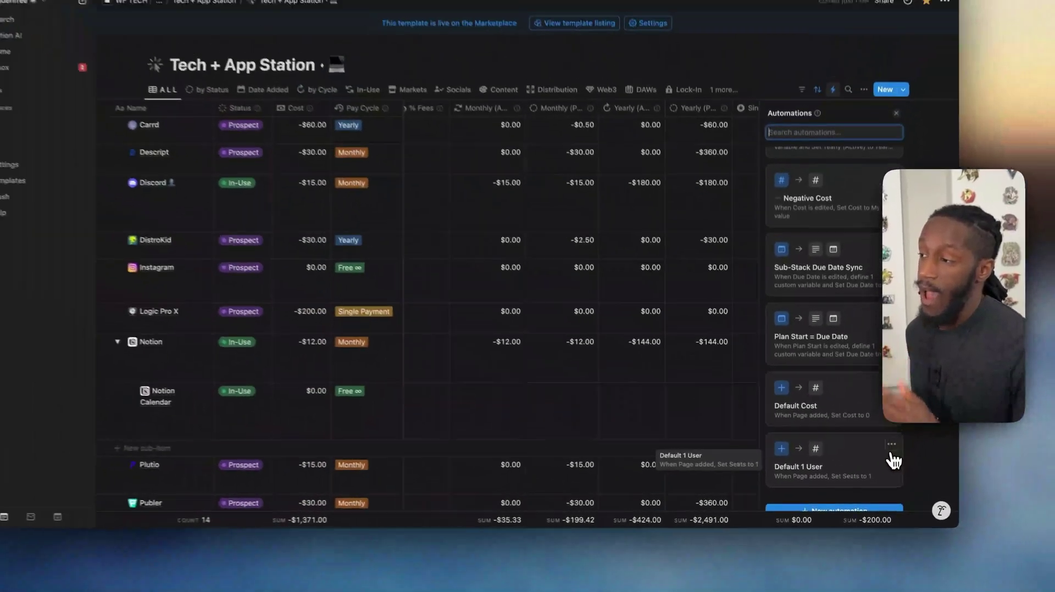
scroll(769, 308, up, 5)
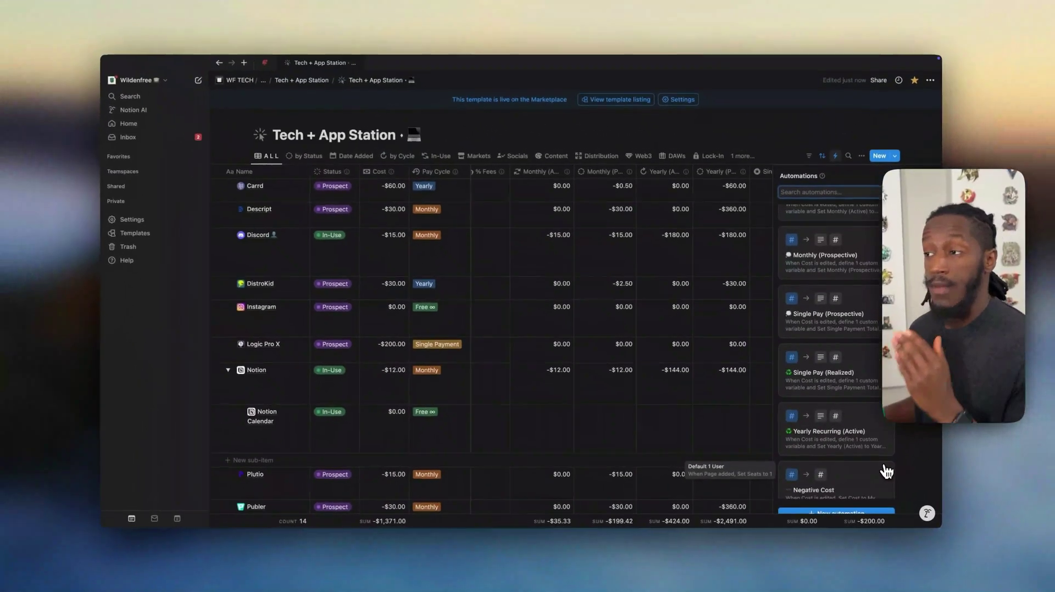
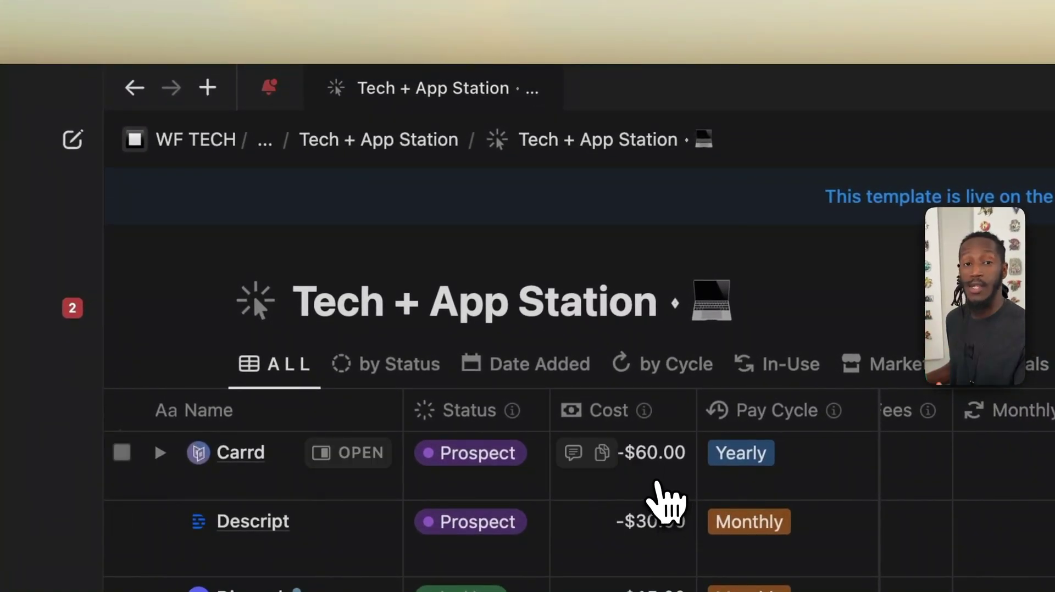
click(655, 482)
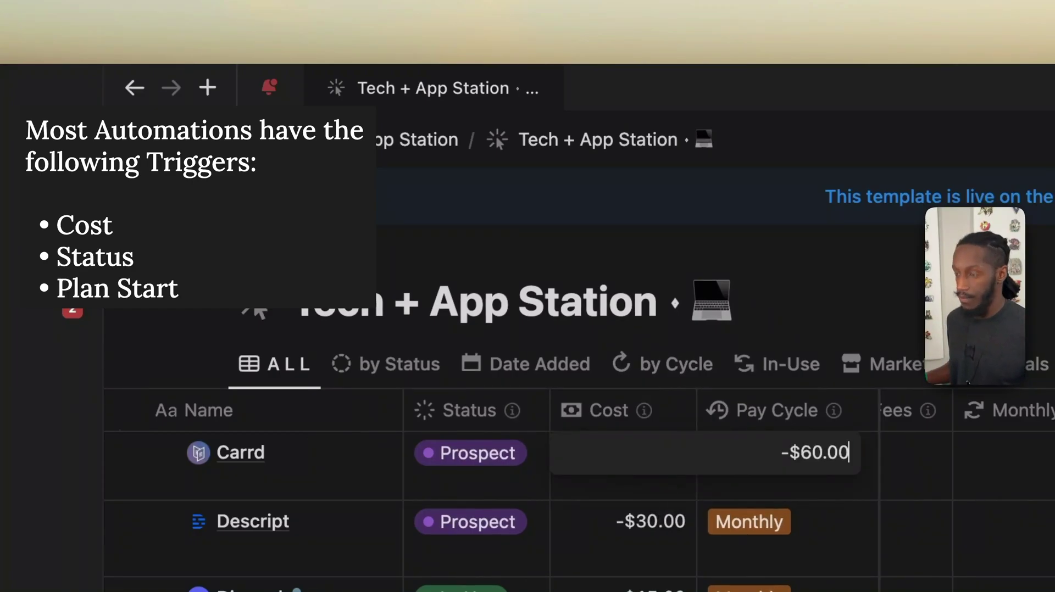
key(super+a)
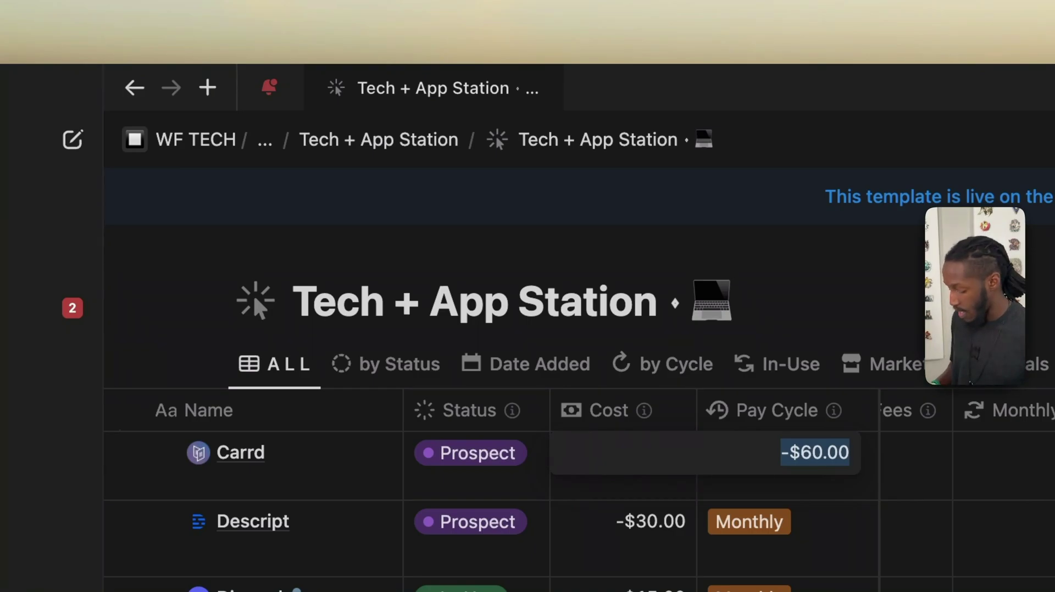
key(BackSpace)
text(-)
key(BackSpace)
text(5)
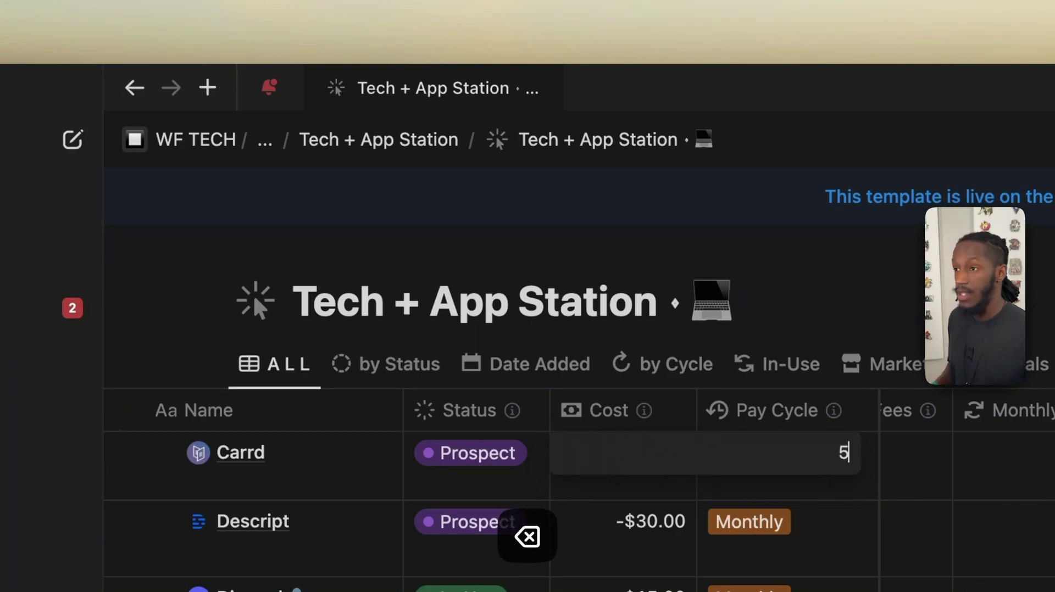
text(5)
click(665, 503)
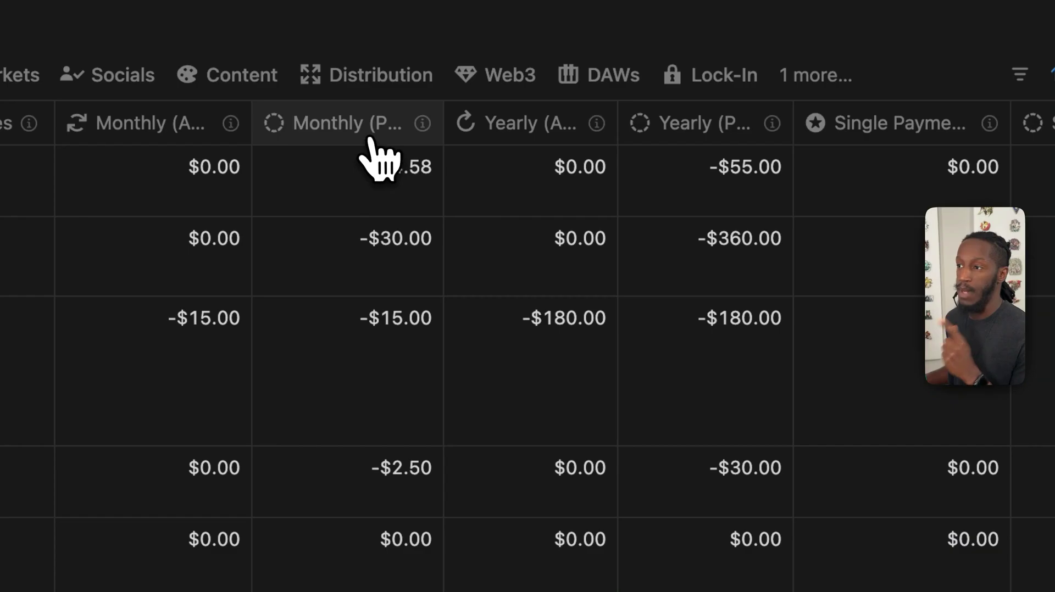
- Check Carrd's Monthly, Yearly, Single Payment, Plan Start and YTD columns after the cost change
mouse_move(369, 139)
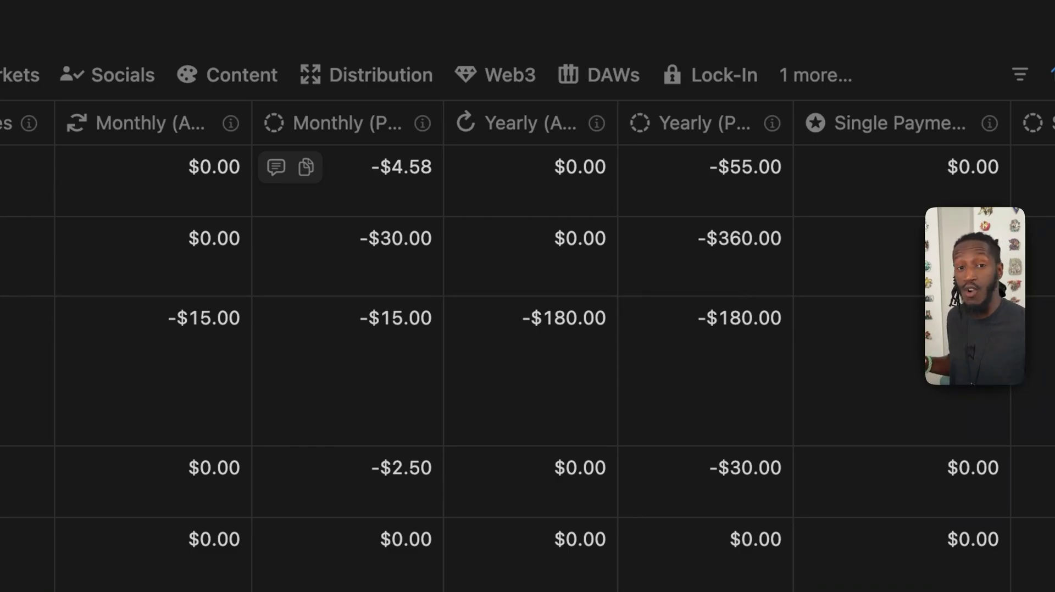
scroll(400, 165, right, 10)
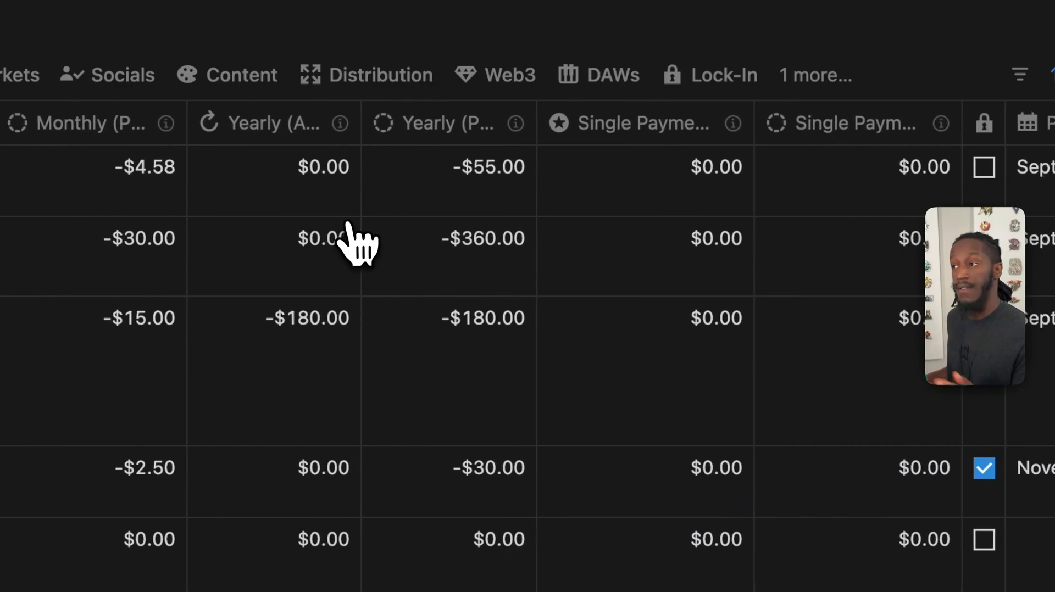
scroll(347, 224, right, 1)
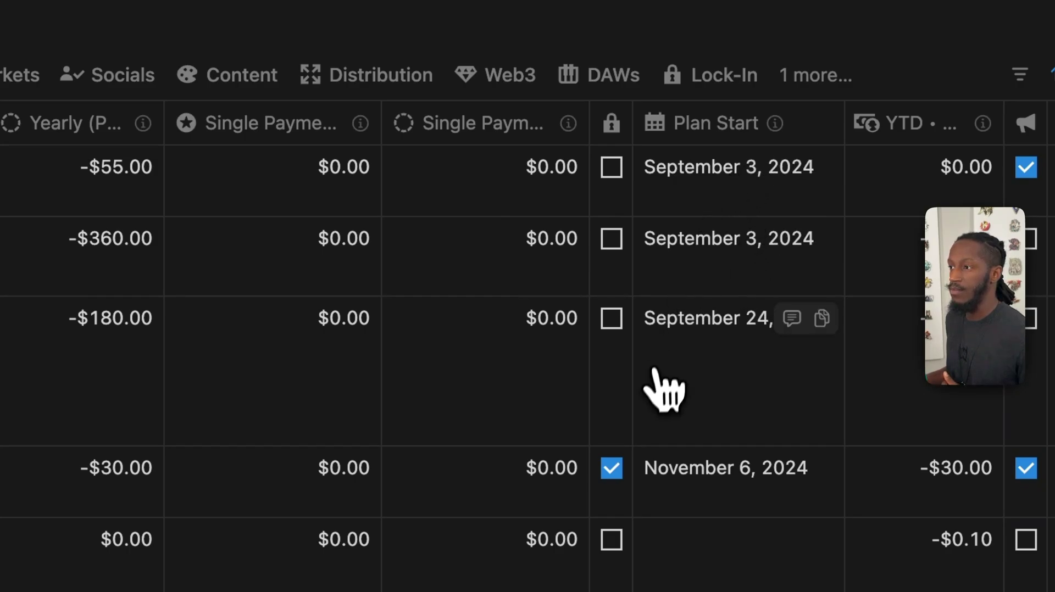
click(701, 187)
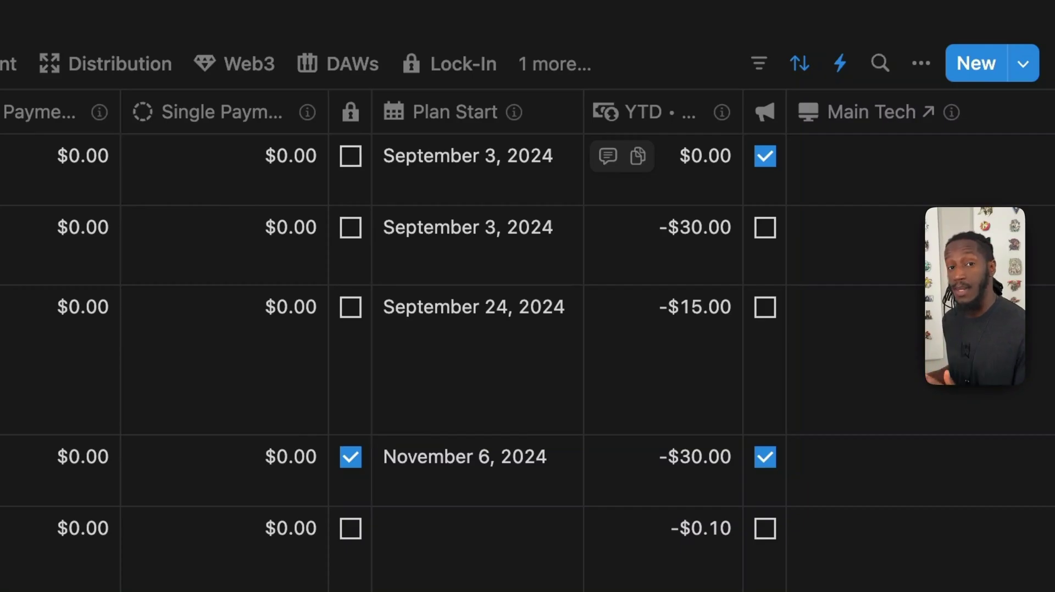
- Change Carrd's Status to In-Use
scroll(284, 144, left, 10)
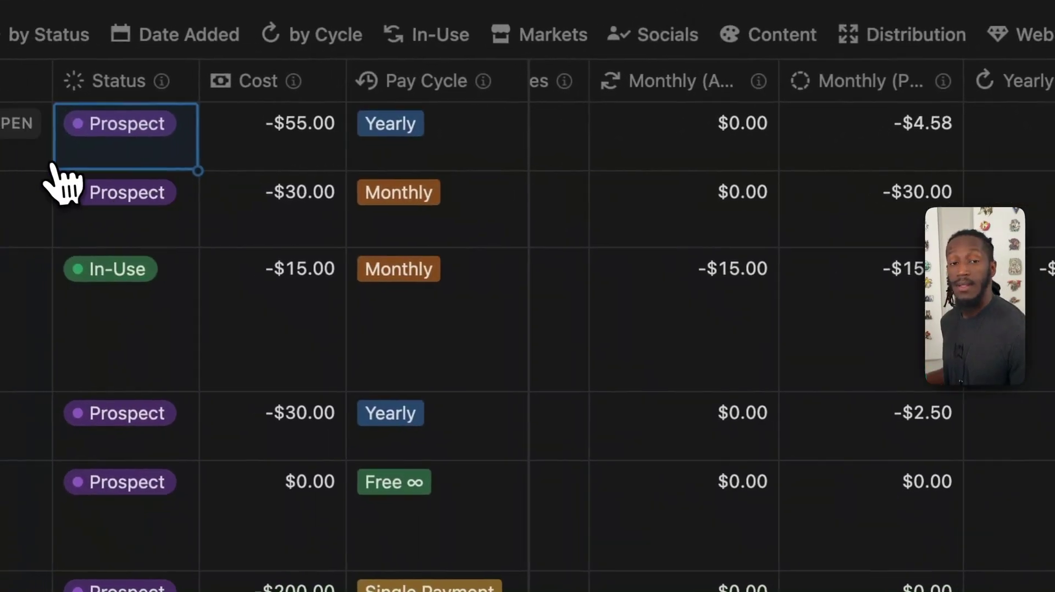
click(106, 163)
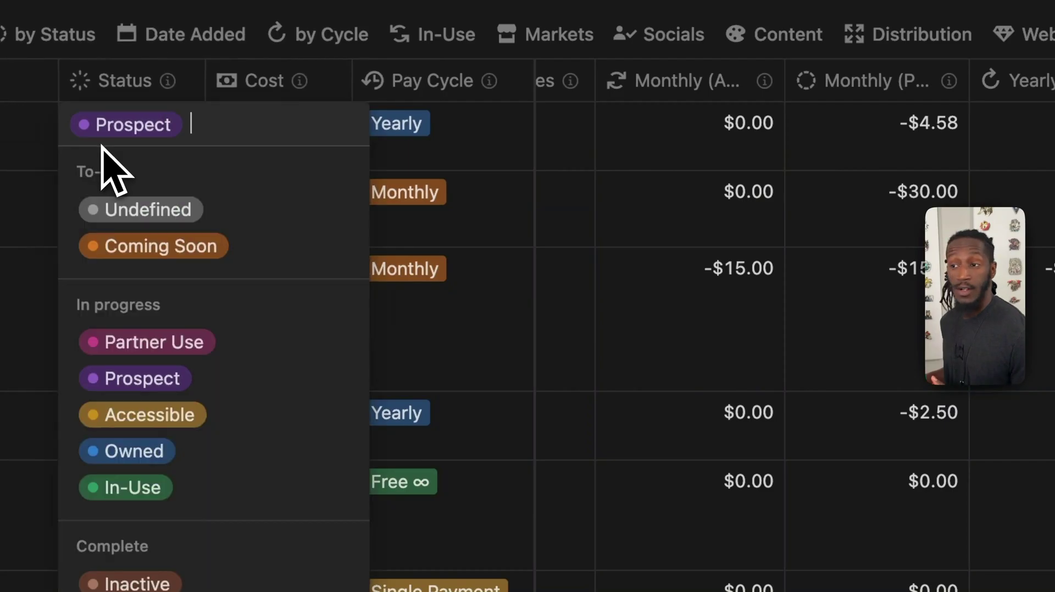
click(138, 488)
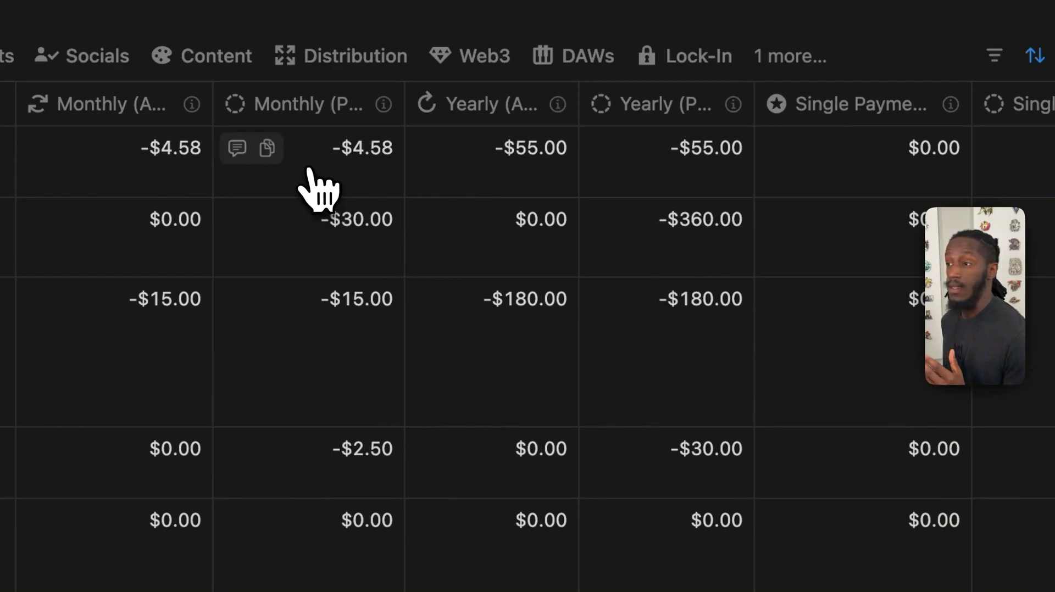
- Set Carrd's Plan Start date to September 3, 2015, and check its YTD amount
mouse_move(349, 117)
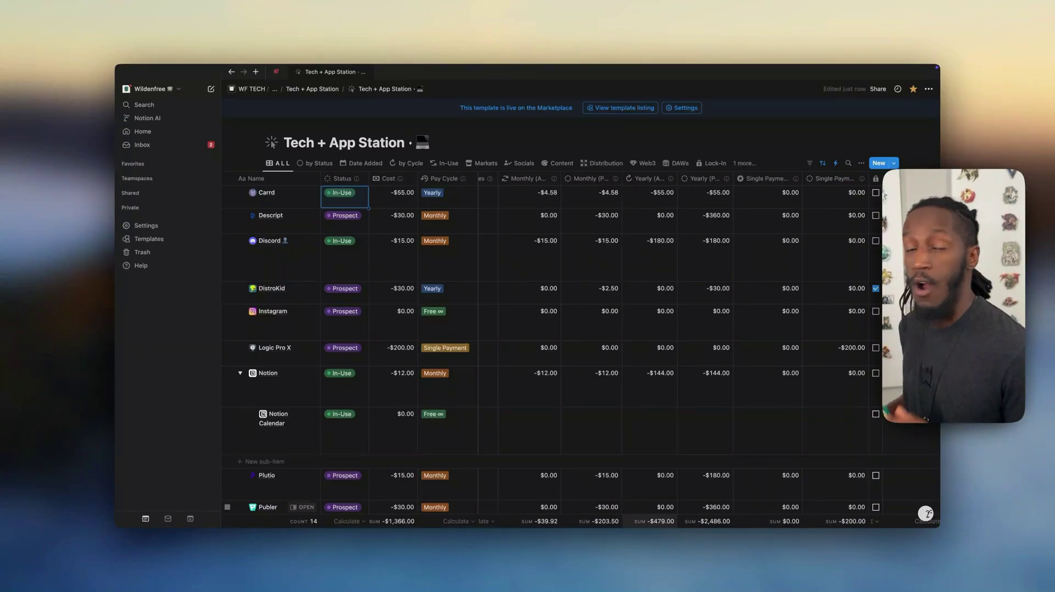
scroll(608, 289, right, 5)
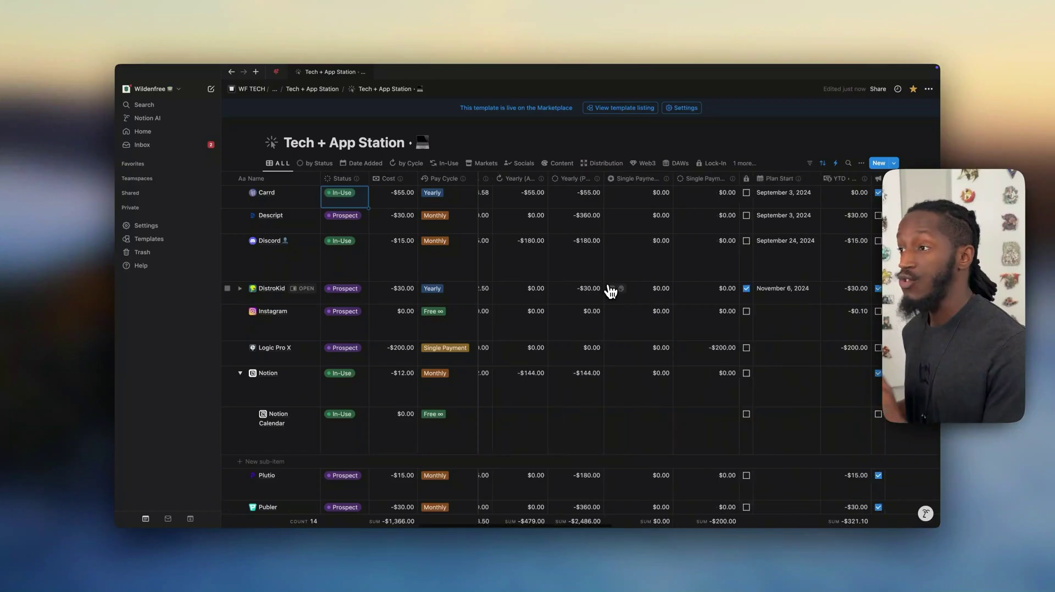
scroll(157, 409, right, 3)
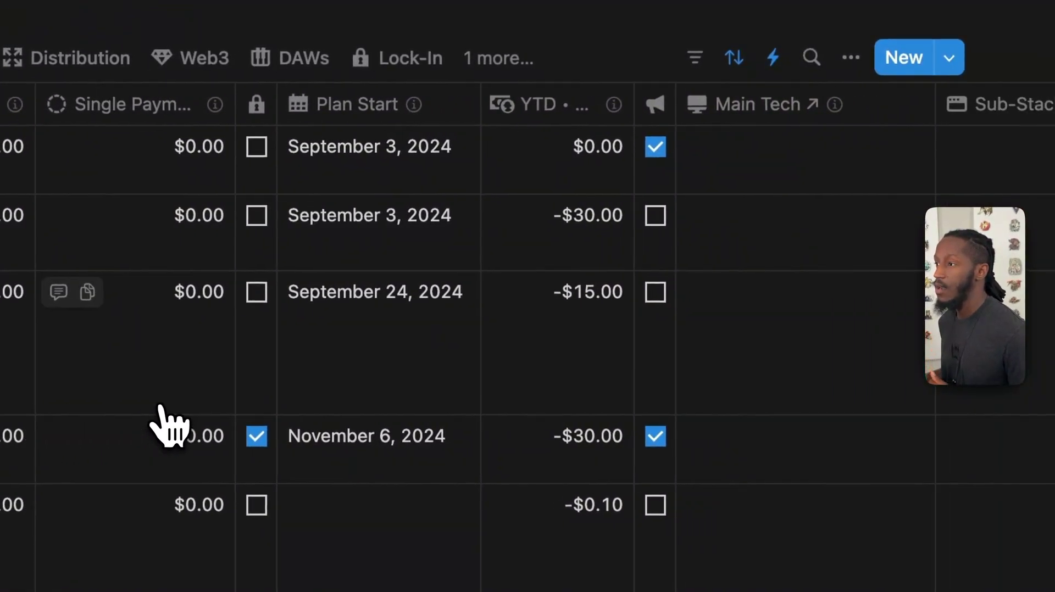
click(391, 153)
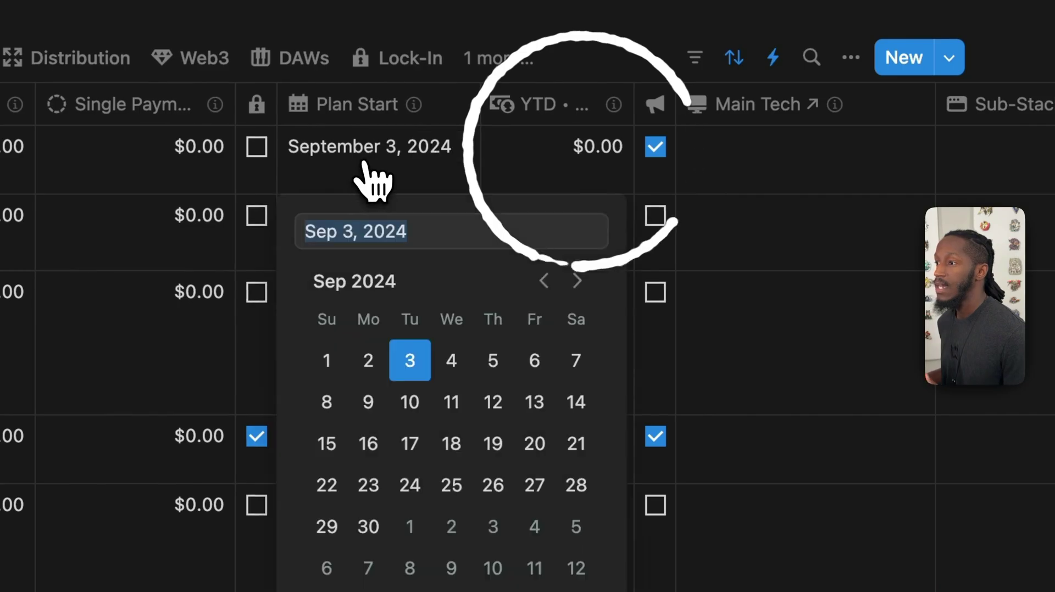
click(490, 231)
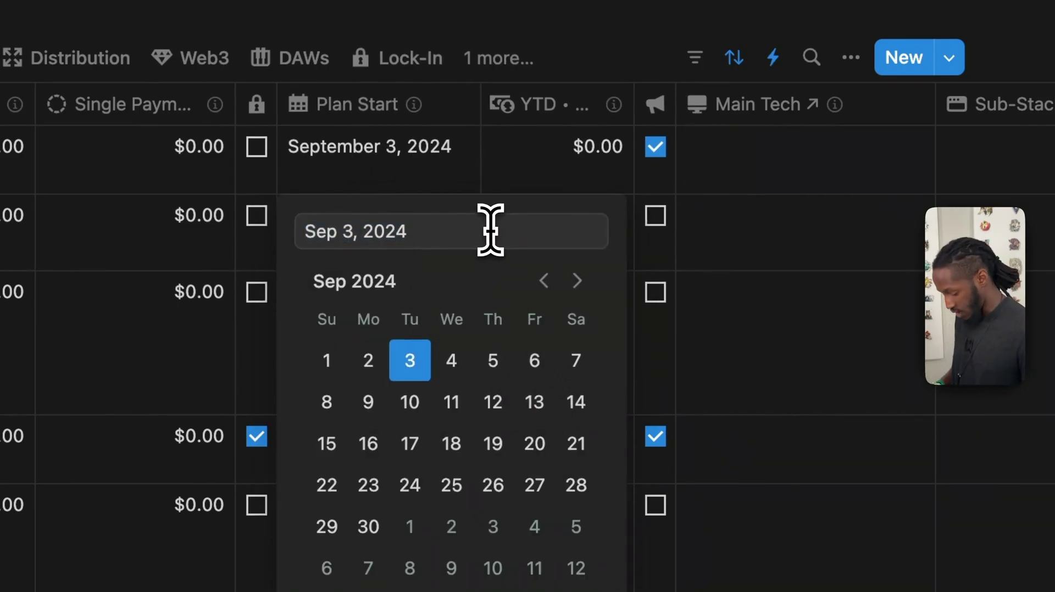
key(BackSpace)
key(BackSpace)
text(15)
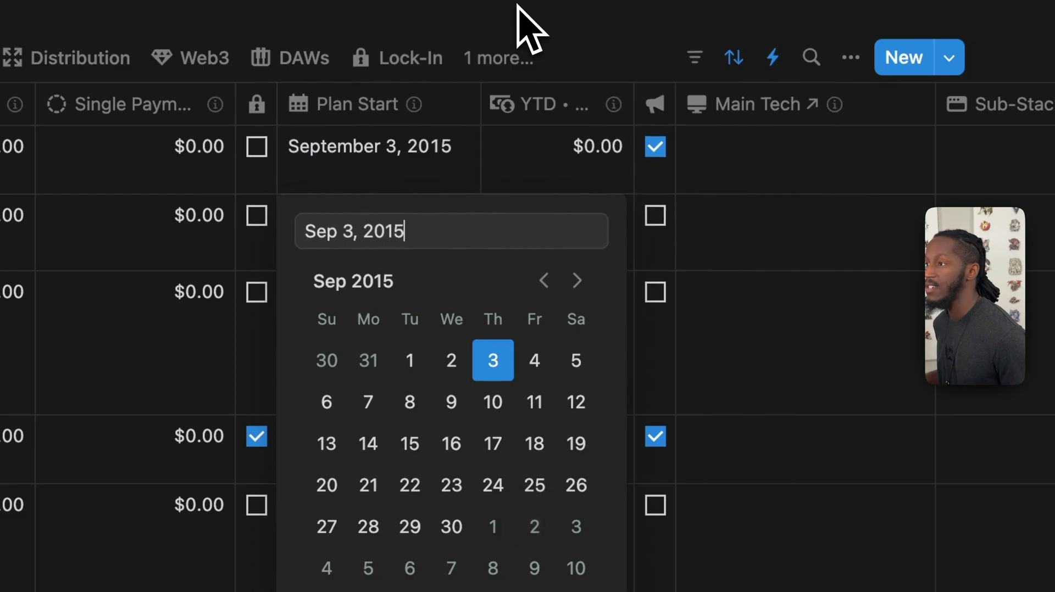
key(Return)
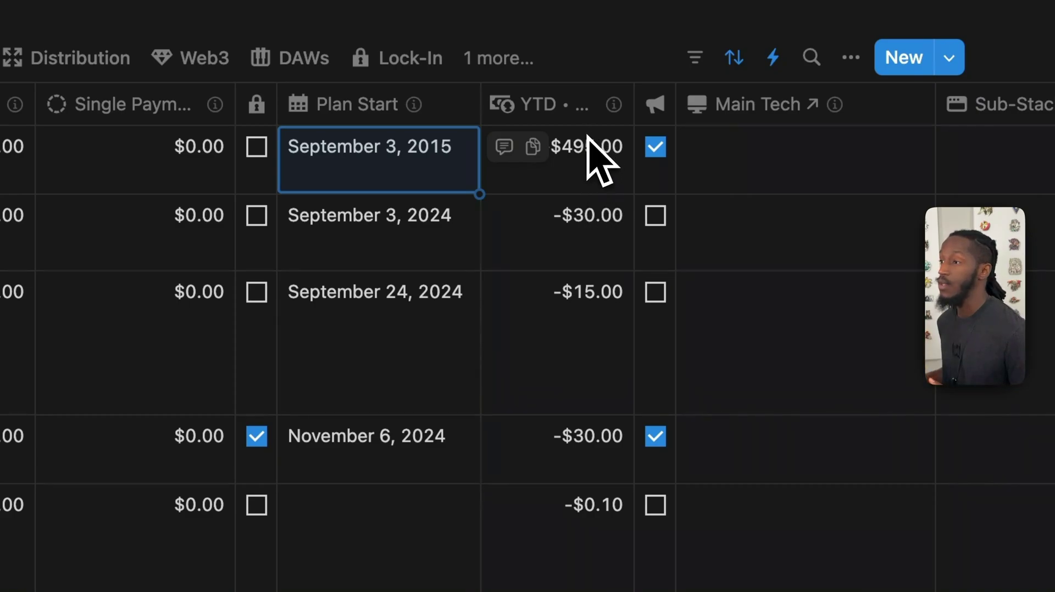
mouse_move(574, 114)
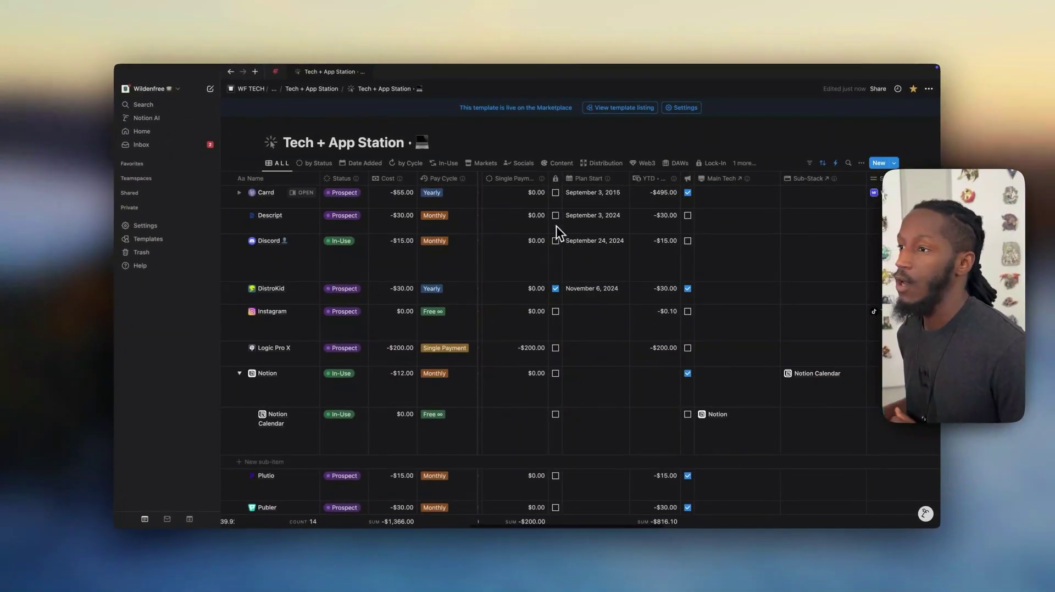
- Read the Lock-In property's description and review the Main Tech and Sub-Stack relation columns
mouse_move(556, 179)
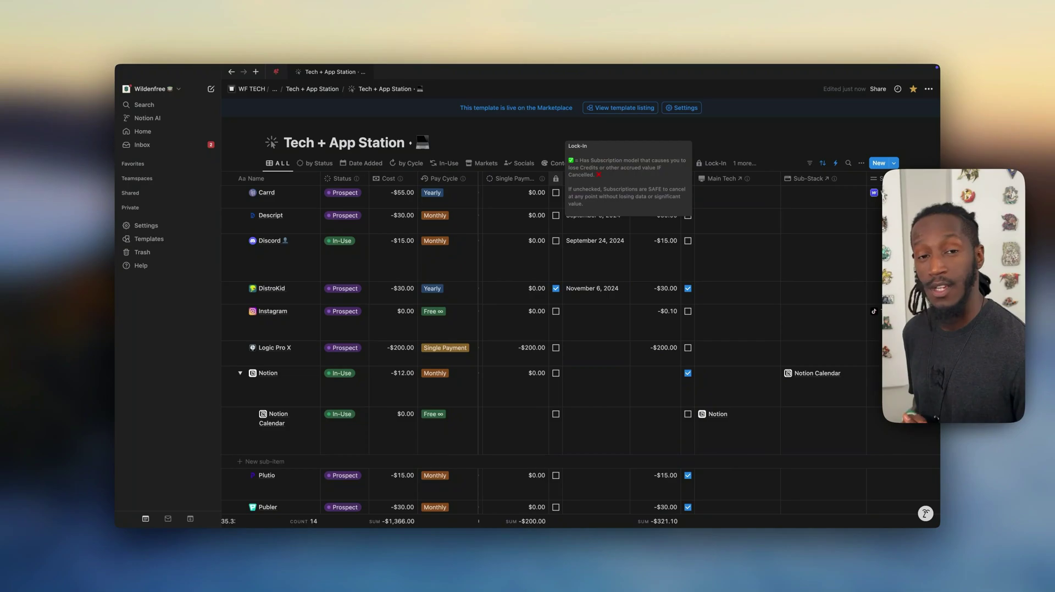
scroll(574, 241, right, 4)
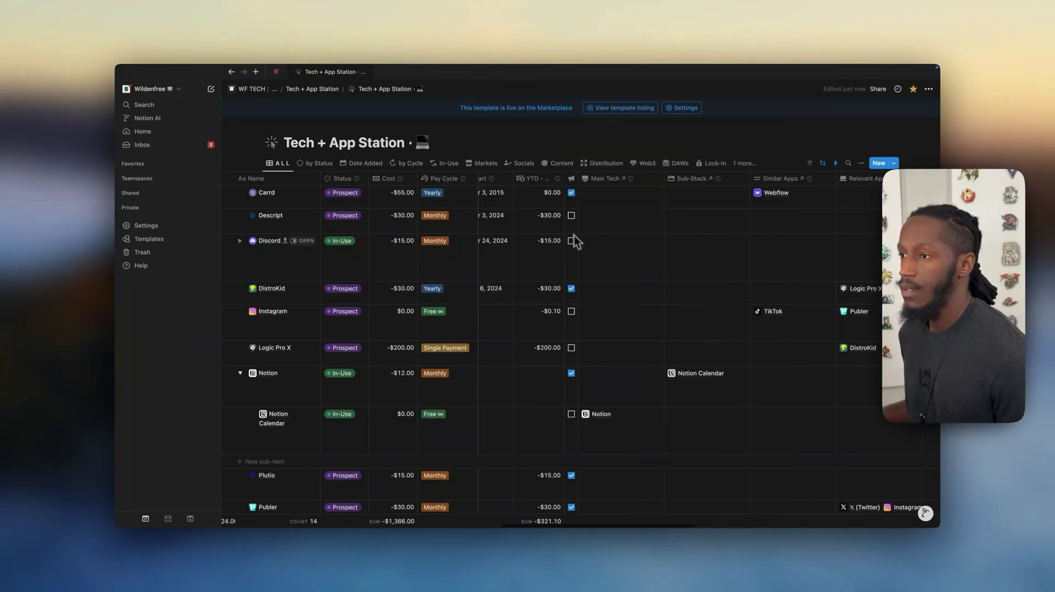
scroll(483, 335, right, 2)
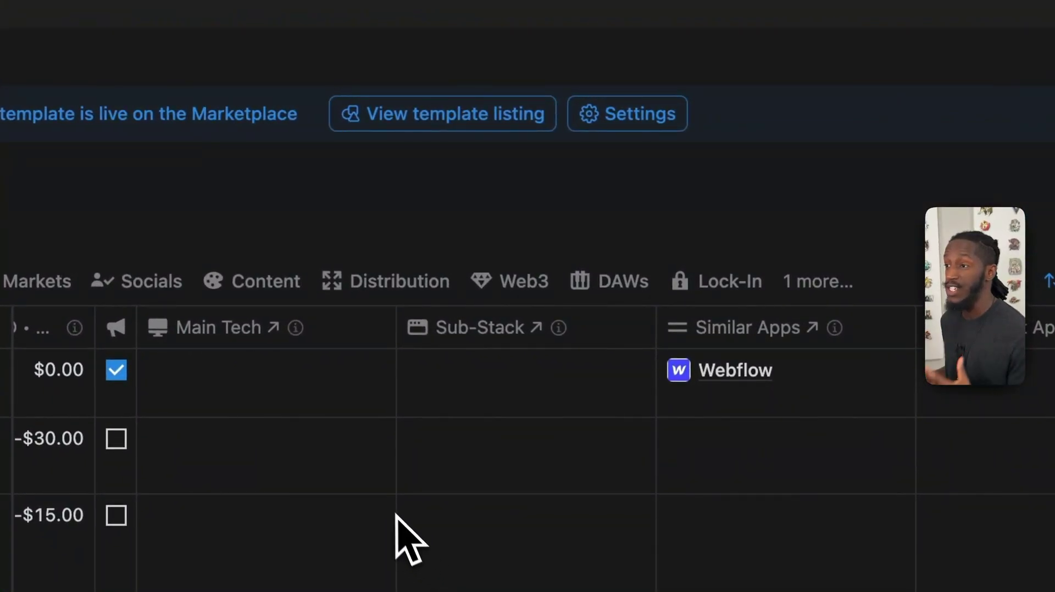
click(323, 400)
key(Escape)
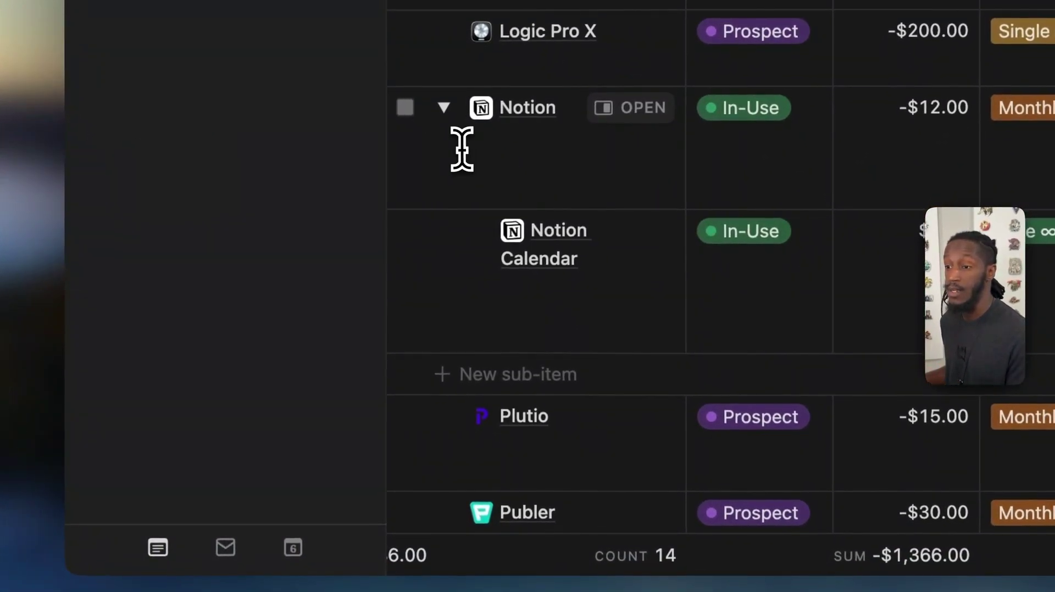
- Select the Notion Calendar sub-item and review the Similar Apps and Relevant Apps relation columns
click(457, 158)
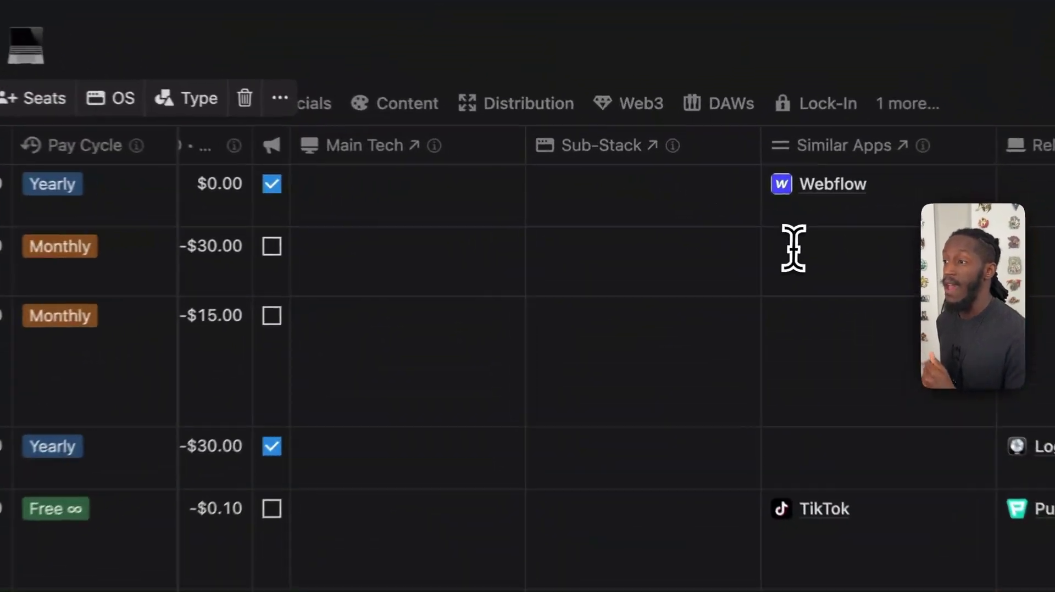
scroll(793, 248, right, 10)
scroll(809, 271, left, 6)
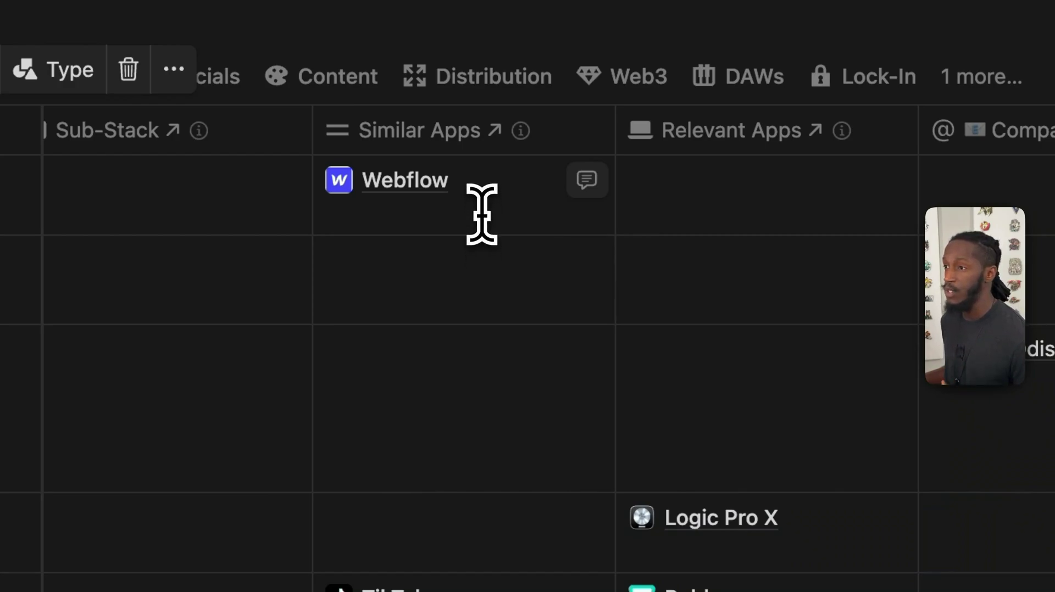
scroll(482, 214, right, 5)
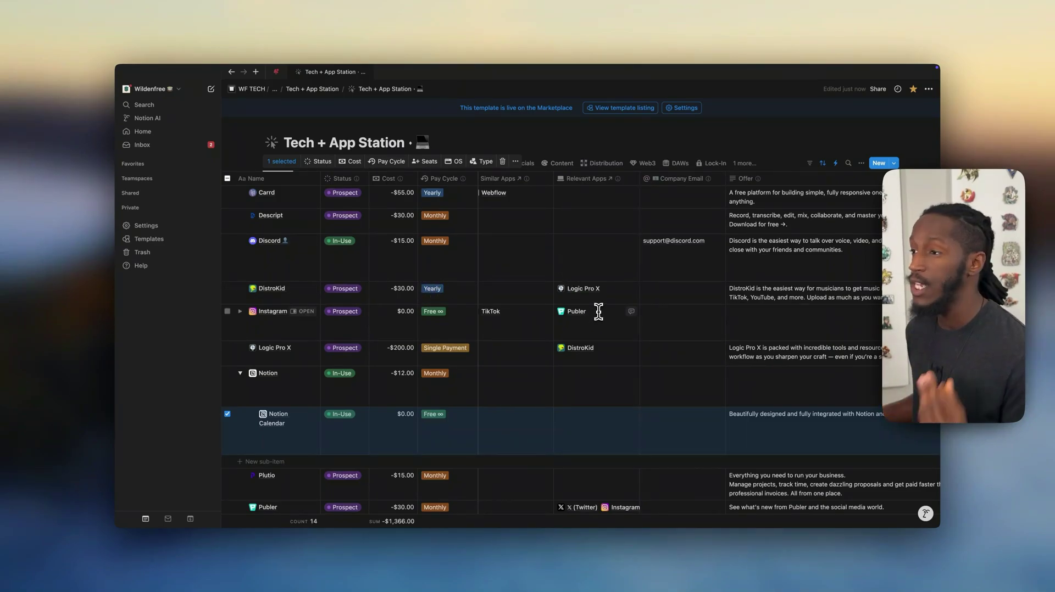
scroll(599, 312, right, 3)
scroll(571, 313, left, 2)
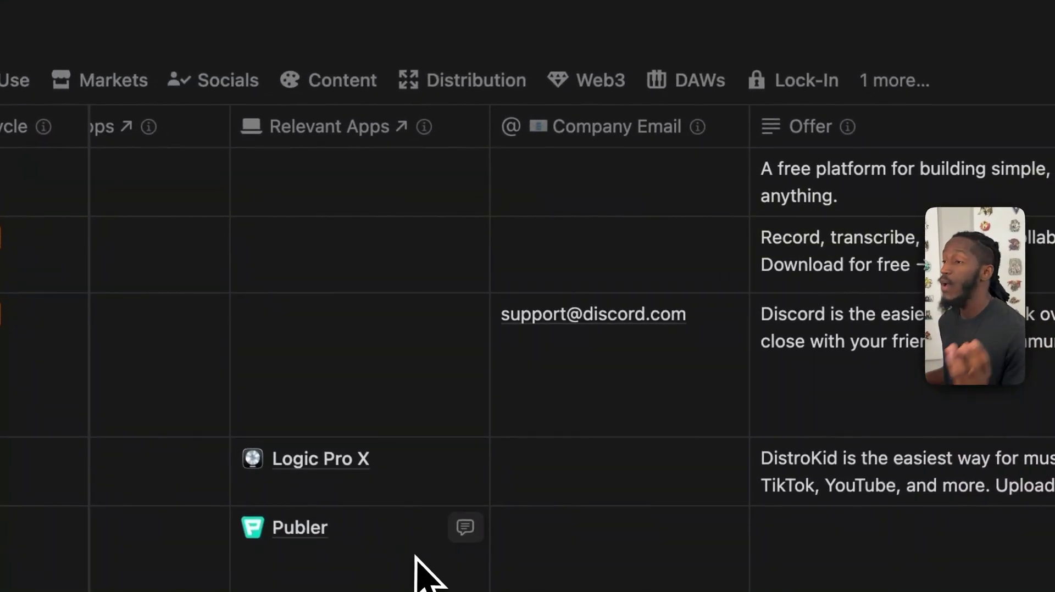
- Review the remaining properties from Company Email and Offer through Username, User Email, Auth Method(s), + Links and Last Reviewed
scroll(416, 571, right, 5)
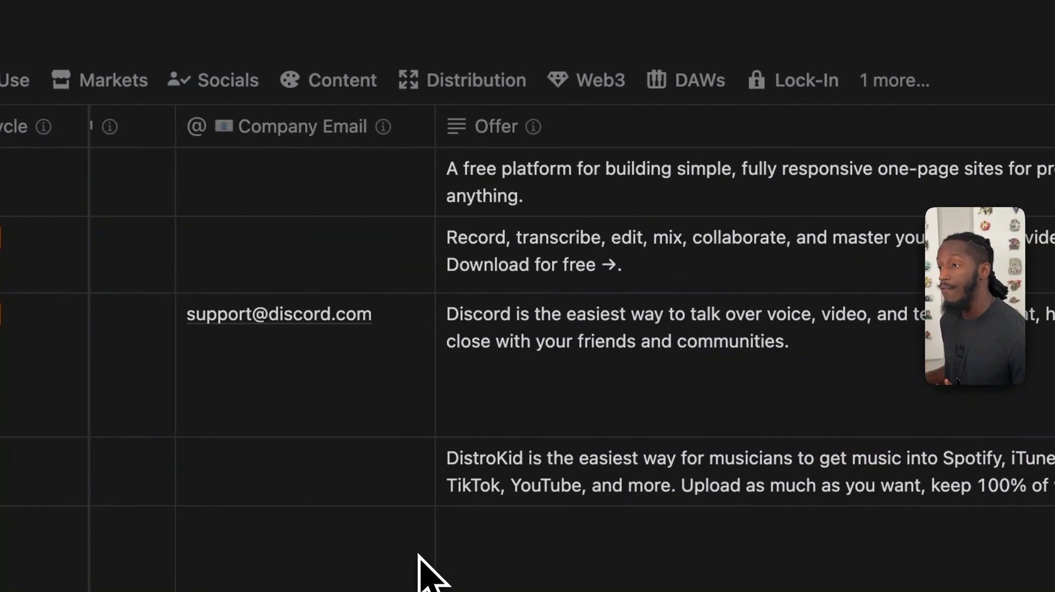
scroll(418, 555, right, 9)
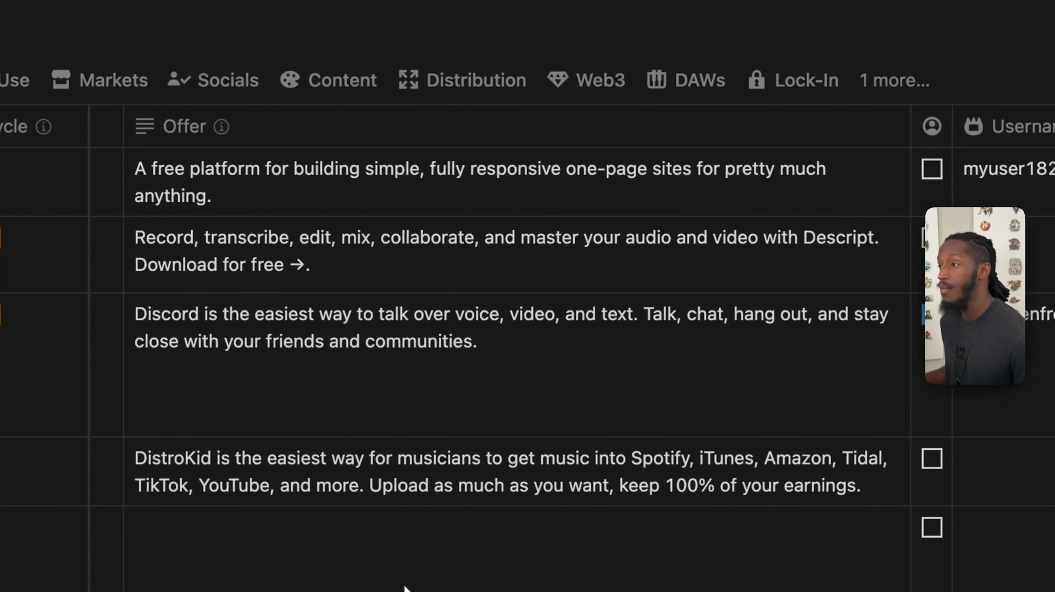
scroll(604, 497, right, 3)
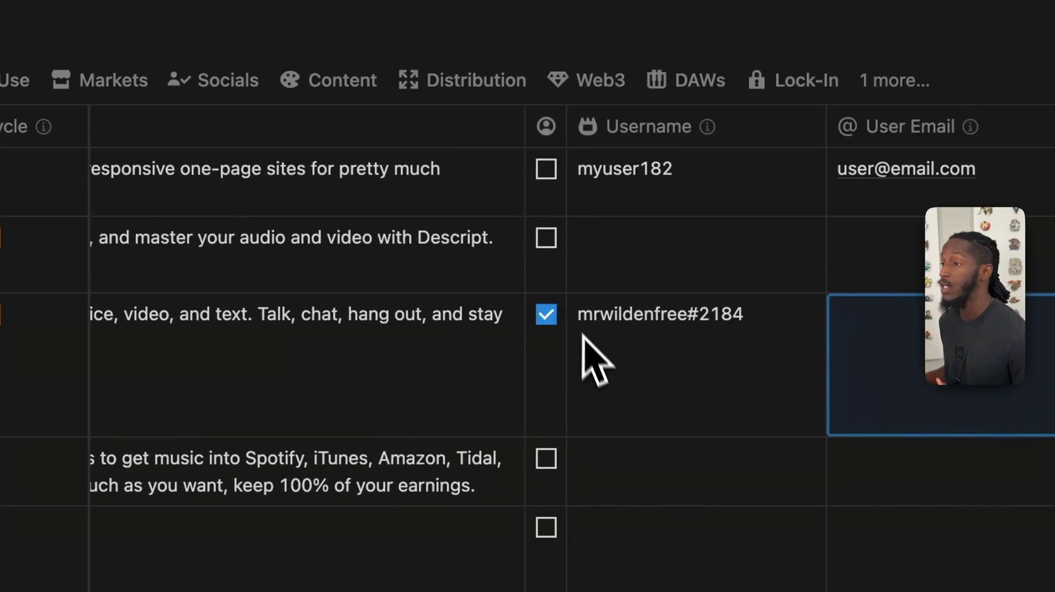
scroll(549, 363, right, 7)
scroll(38, 301, right, 3)
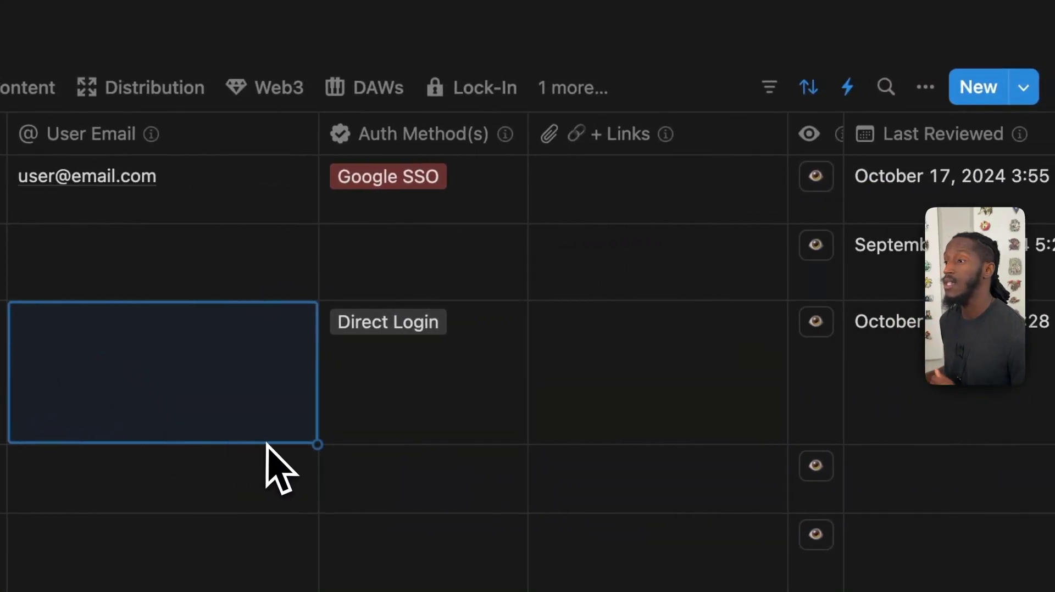
scroll(266, 443, right, 3)
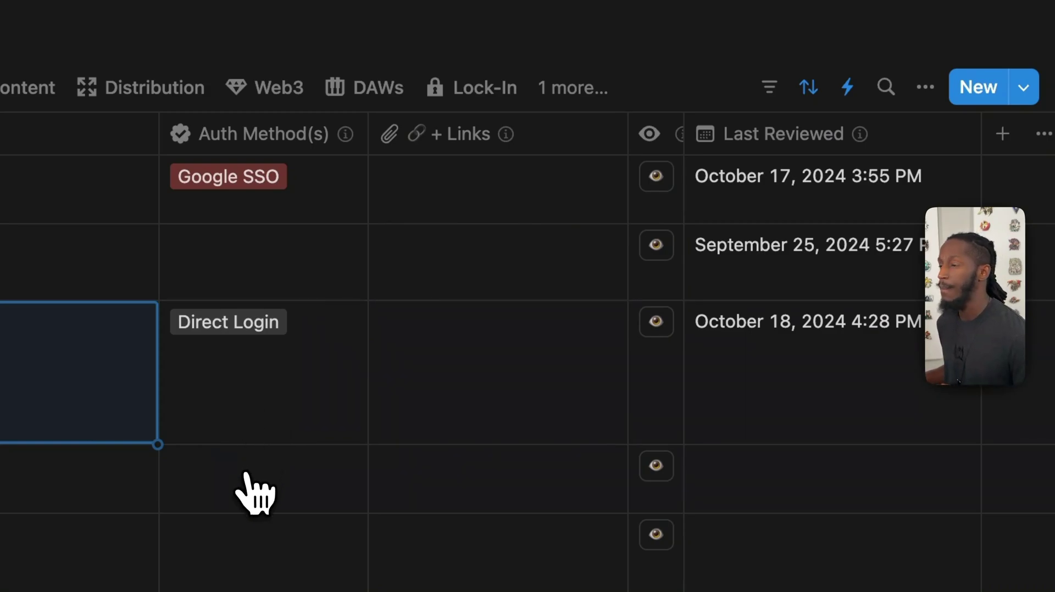
scroll(259, 472, right, 1)
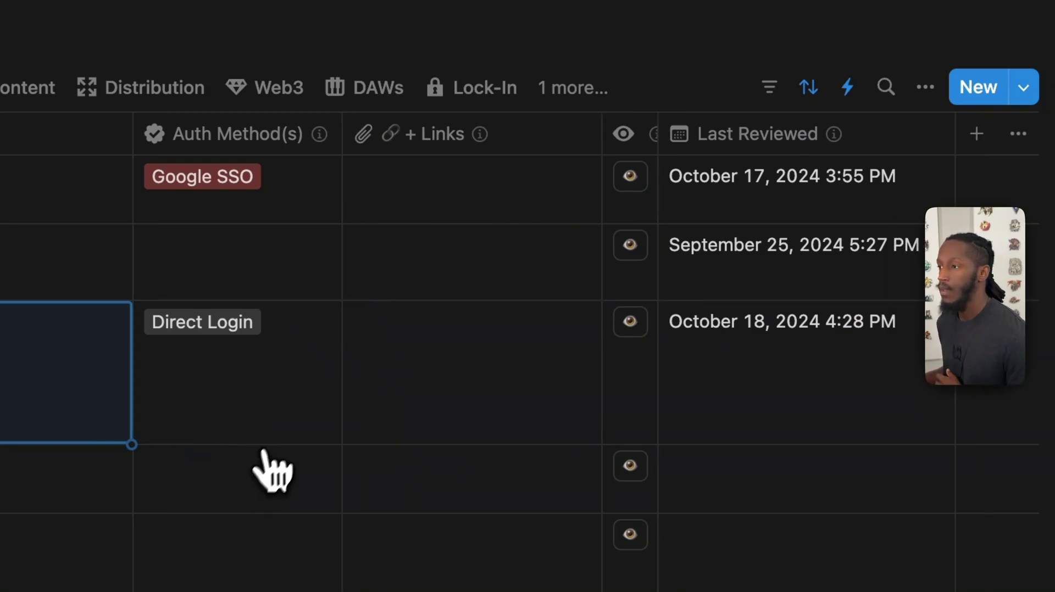
- View the Embed link option in Discord's + Links property and close it without adding a link
click(412, 366)
click(478, 369)
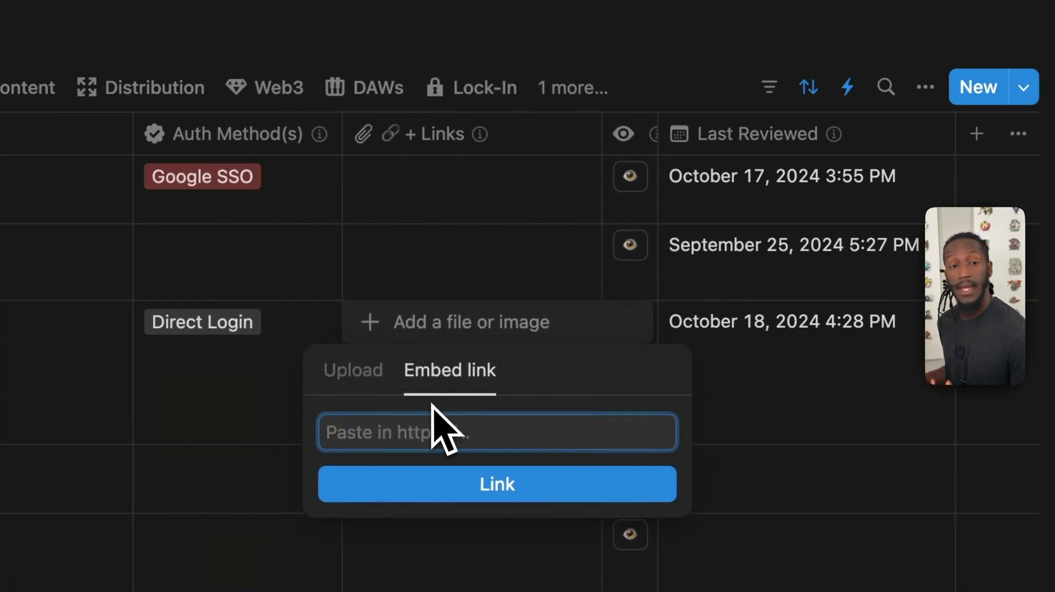
click(469, 188)
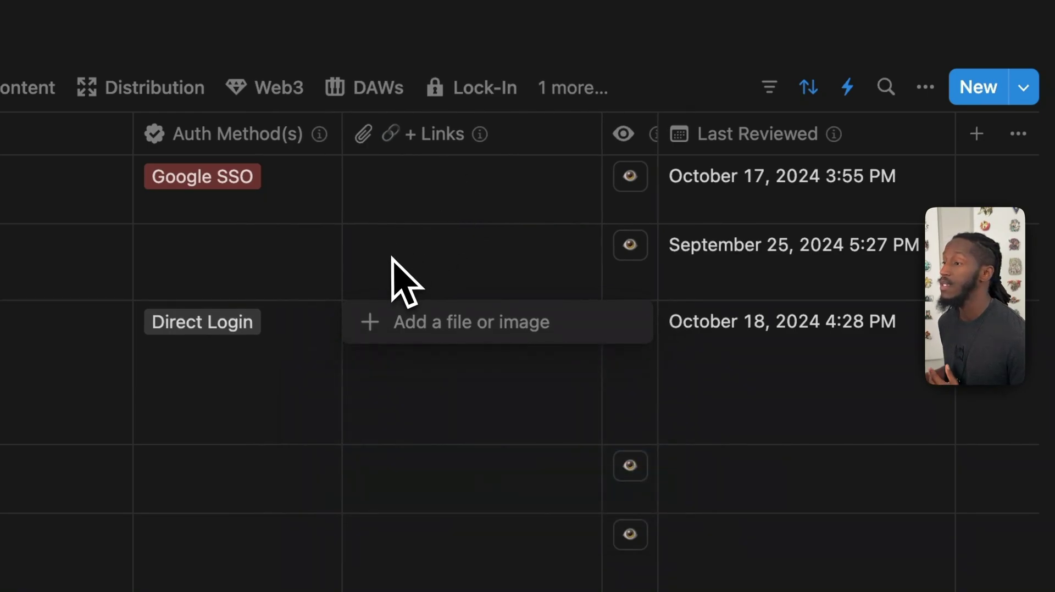
key(Escape)
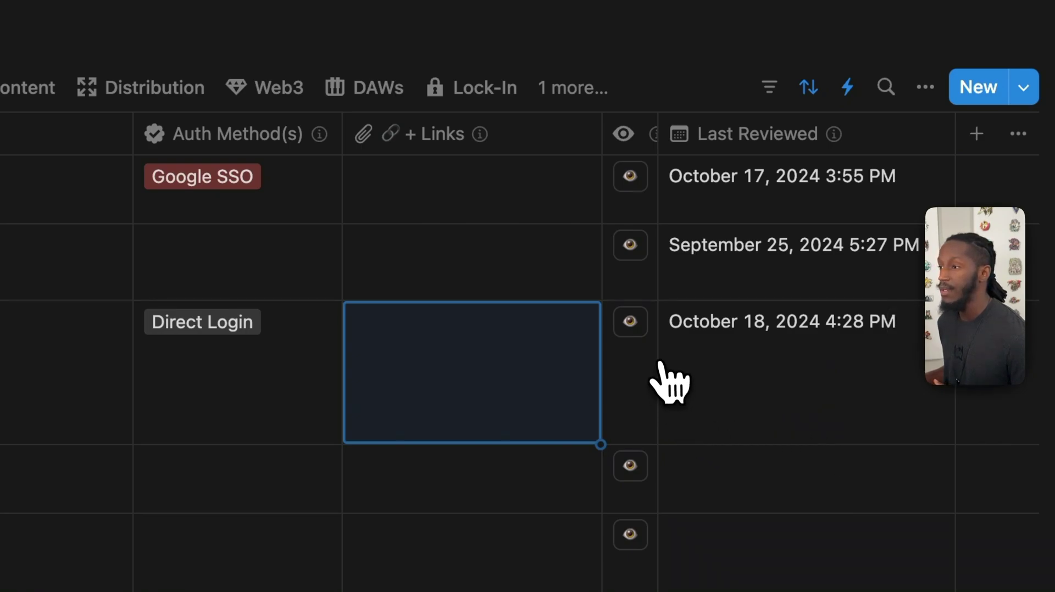
- Mark Discord and DistroKid as reviewed to refresh their Last Reviewed timestamps
click(629, 321)
click(630, 466)
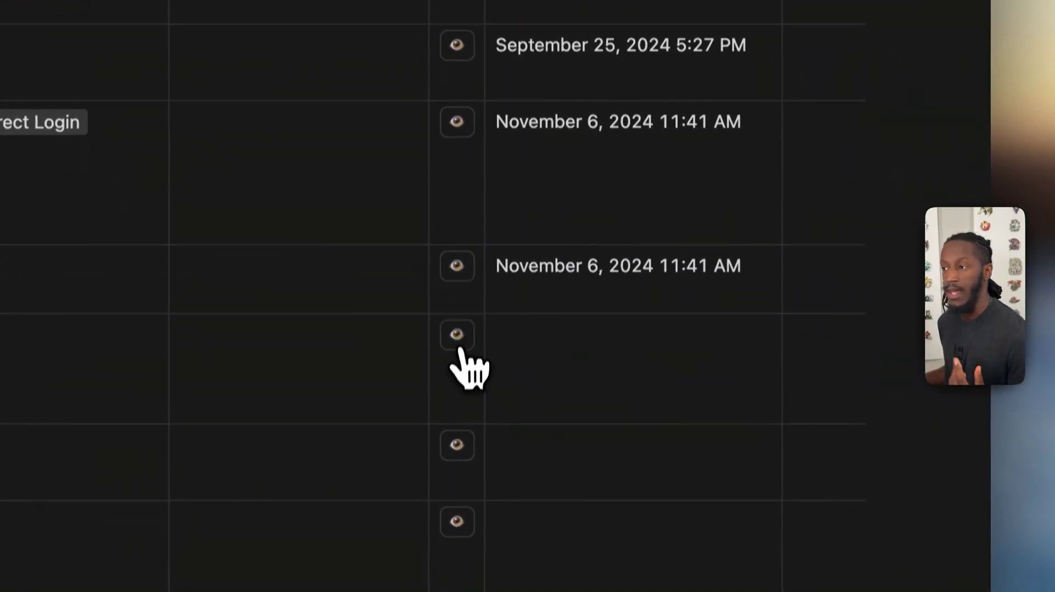
scroll(456, 329, down, 3)
- Open the by Status view and examine its In-Use group
click(458, 157)
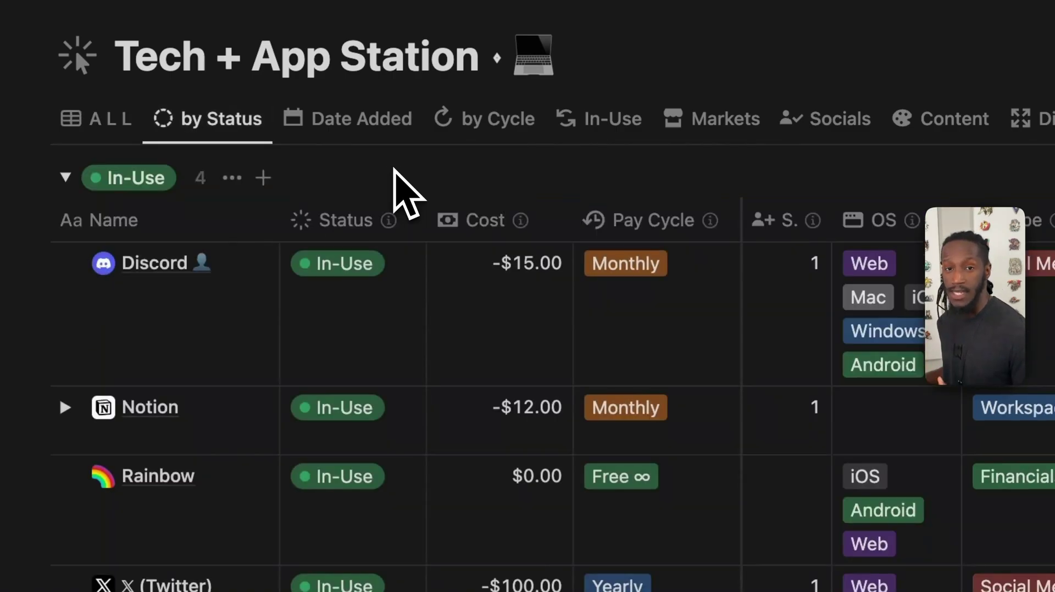
mouse_move(401, 137)
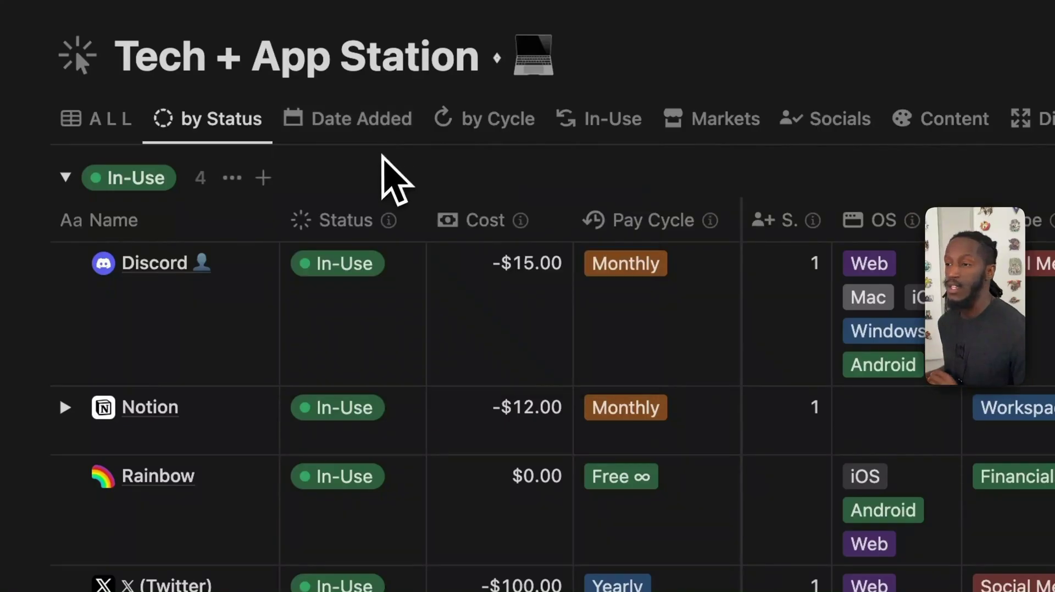
mouse_move(351, 118)
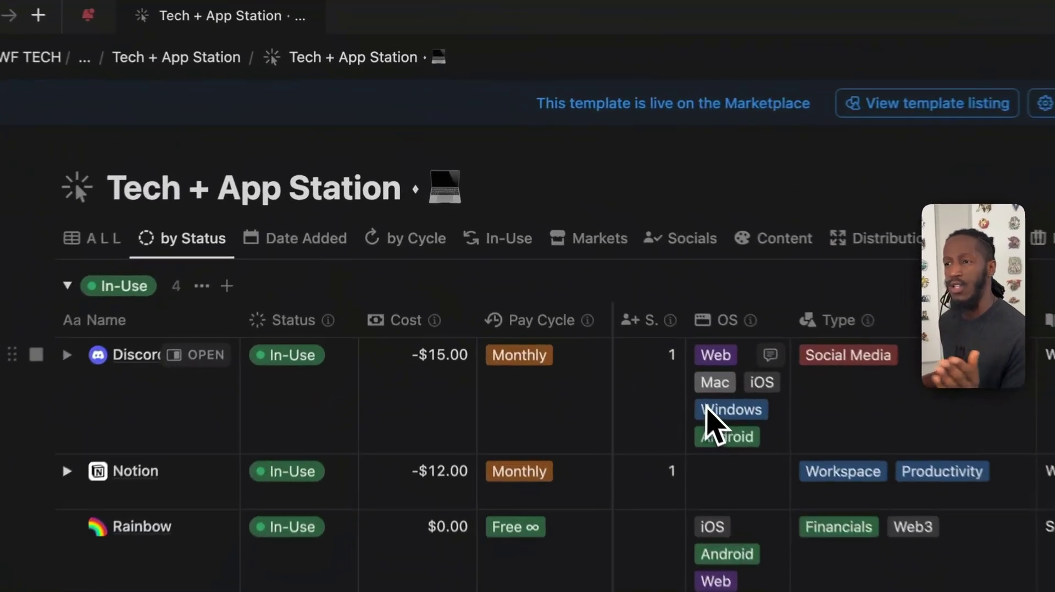
mouse_move(432, 201)
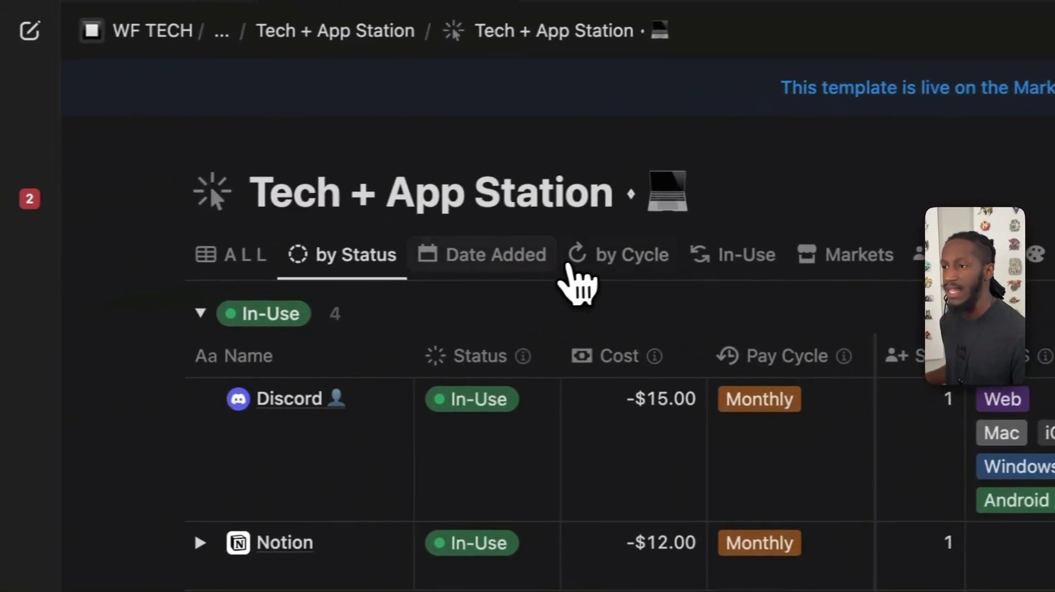
- Go through the Date Added, by Cycle, In-Use, Markets and Socials views of the database
click(285, 266)
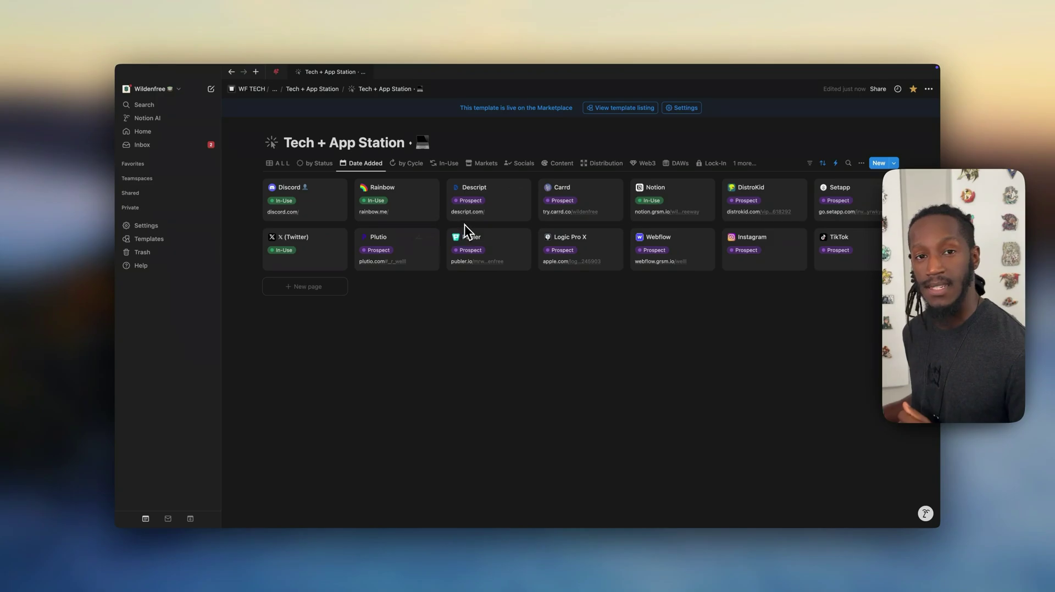
click(413, 165)
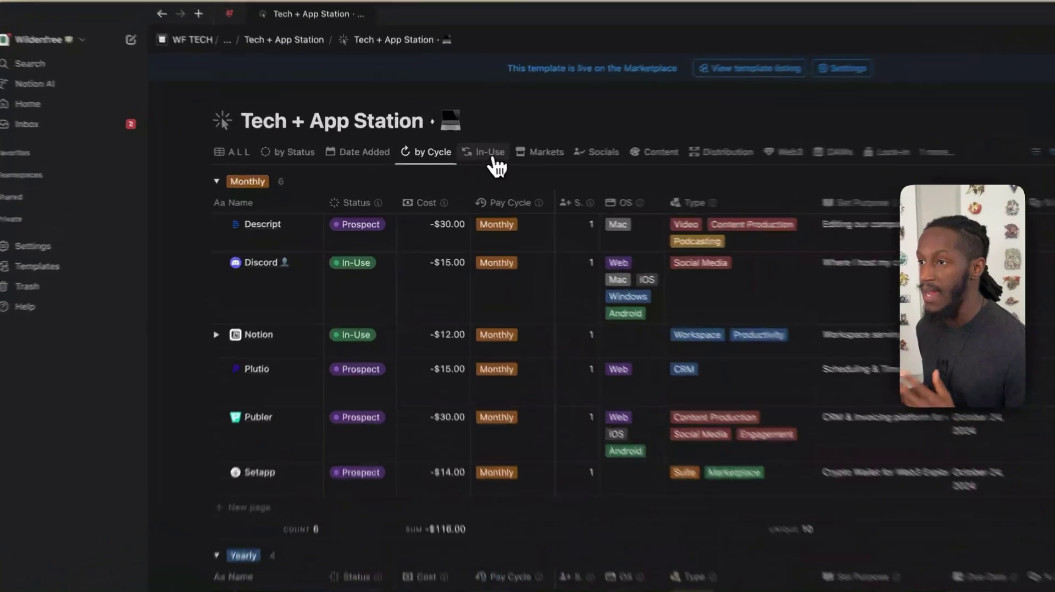
click(490, 155)
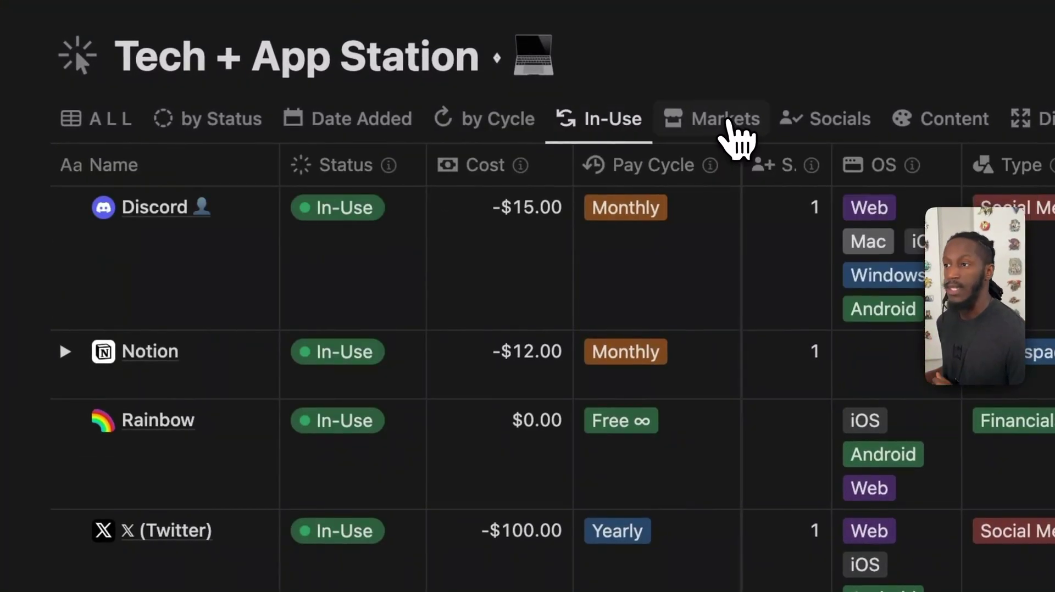
click(731, 125)
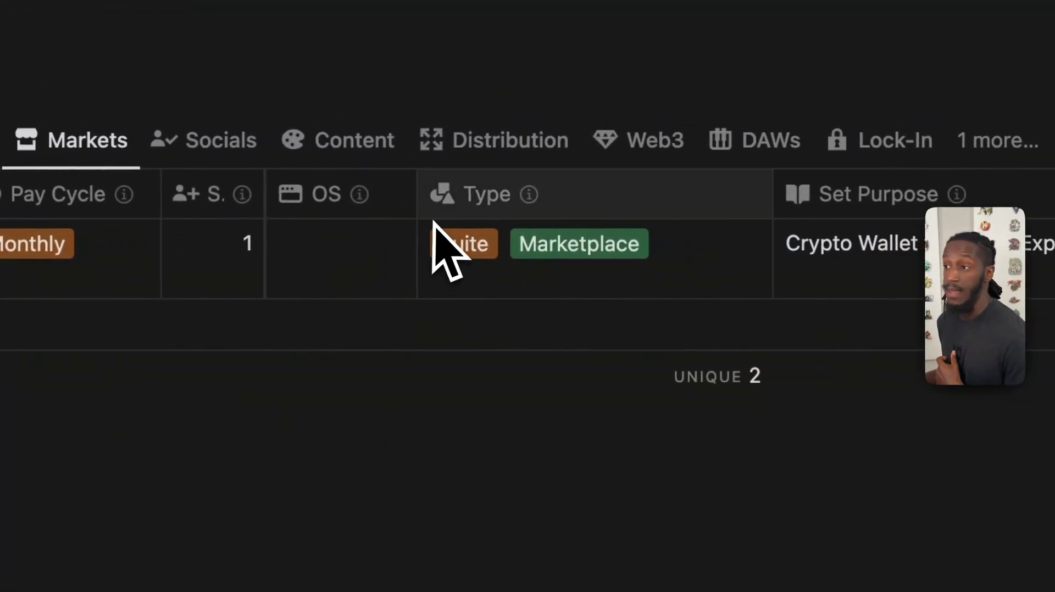
click(219, 165)
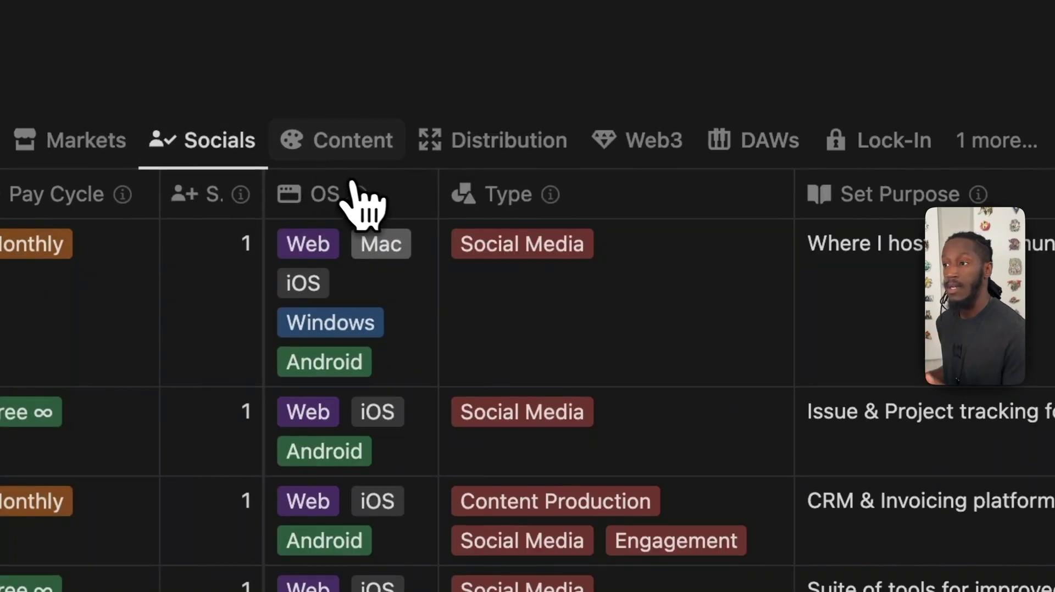
- Go through the Content, Distribution, Web3, DAWs and Lock-In views of the database
click(349, 159)
click(464, 156)
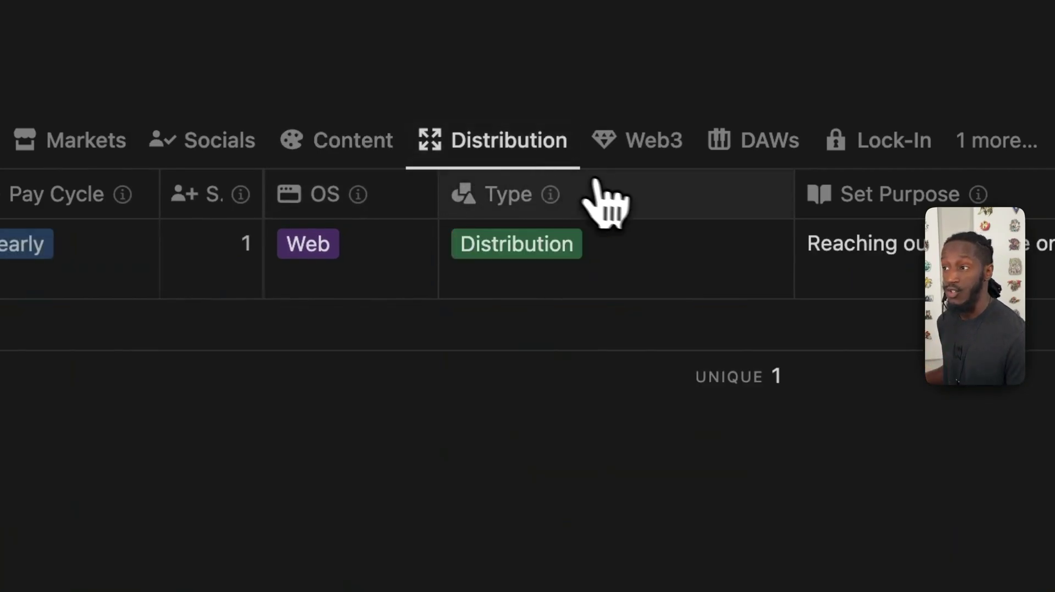
click(685, 161)
click(780, 157)
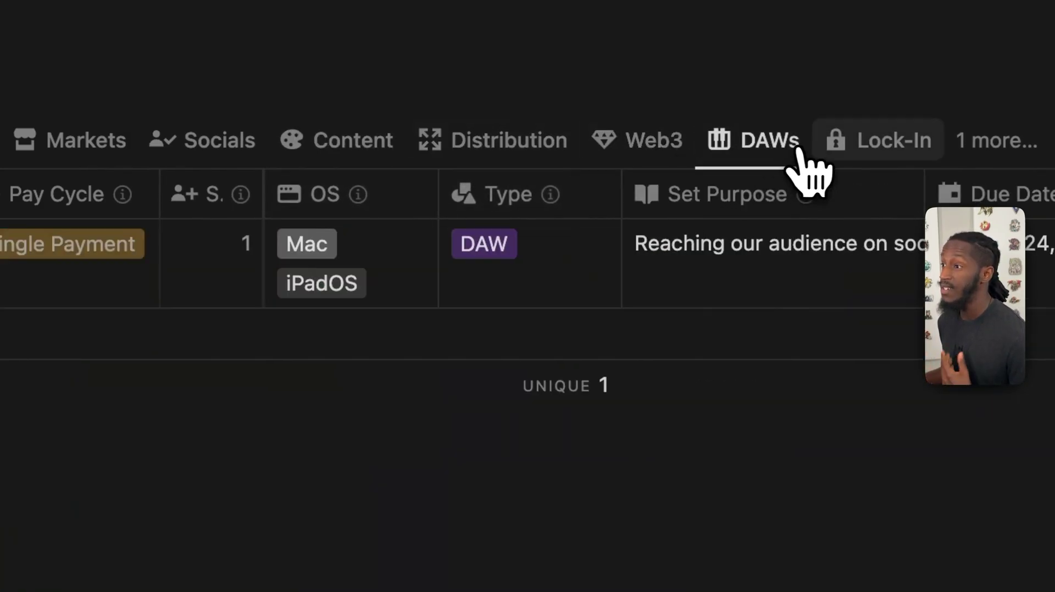
click(898, 160)
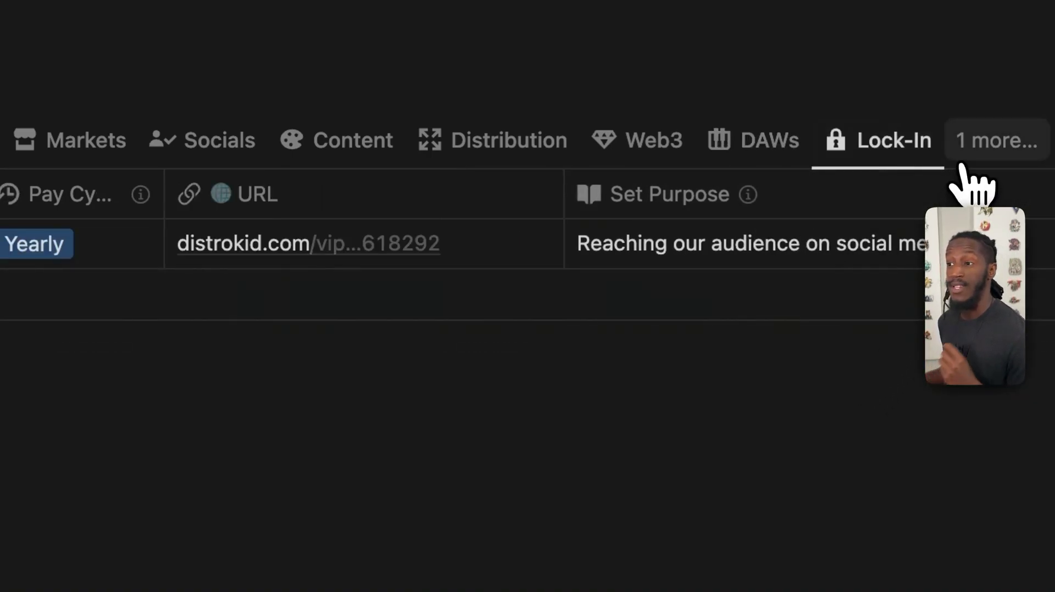
- Look over the complete list of database views and open the Affiliates view
click(982, 144)
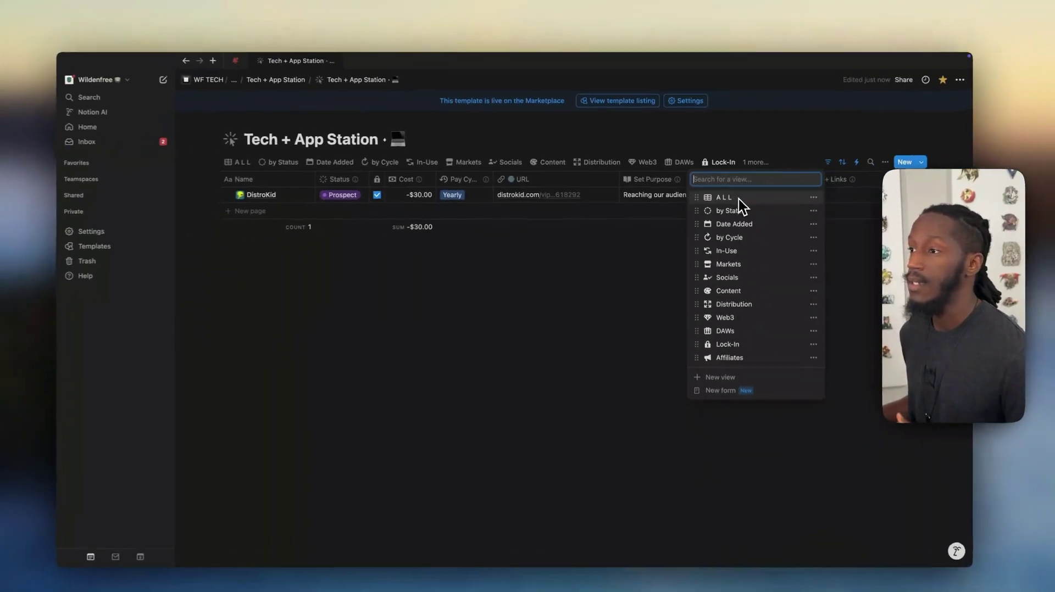
key(Escape)
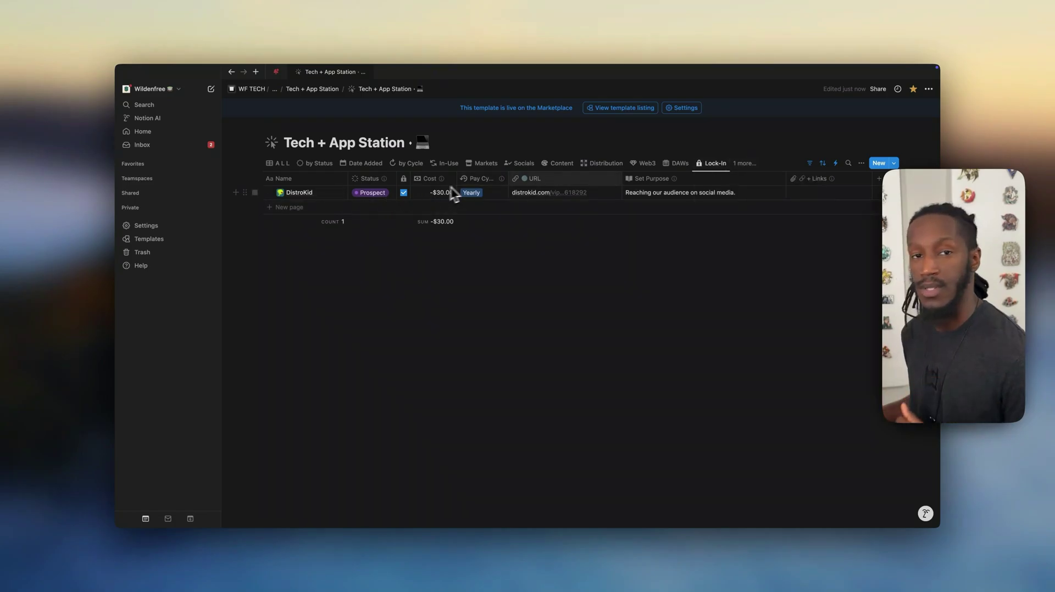
click(726, 165)
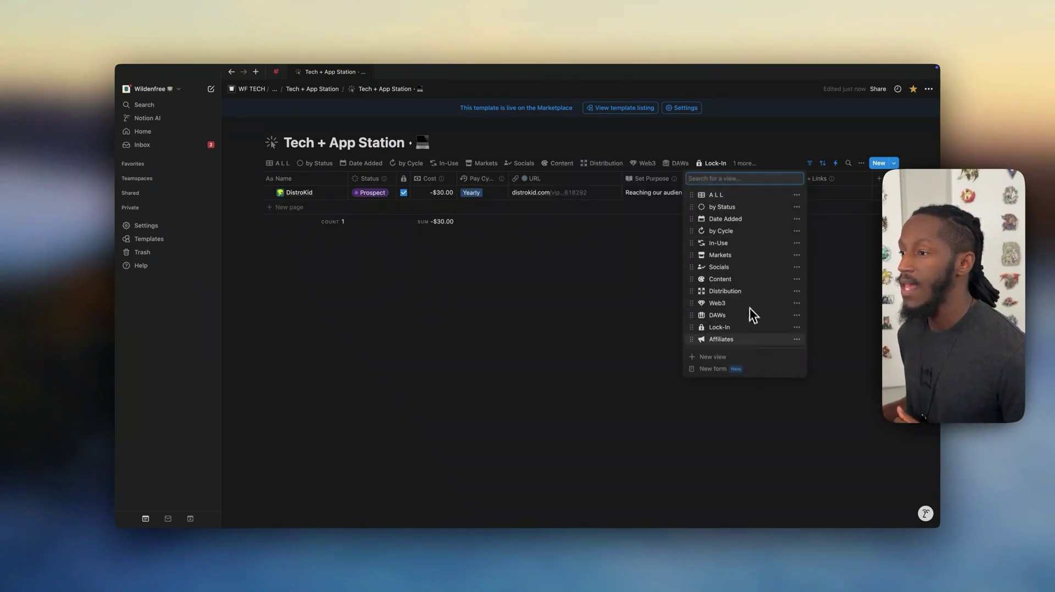
click(757, 340)
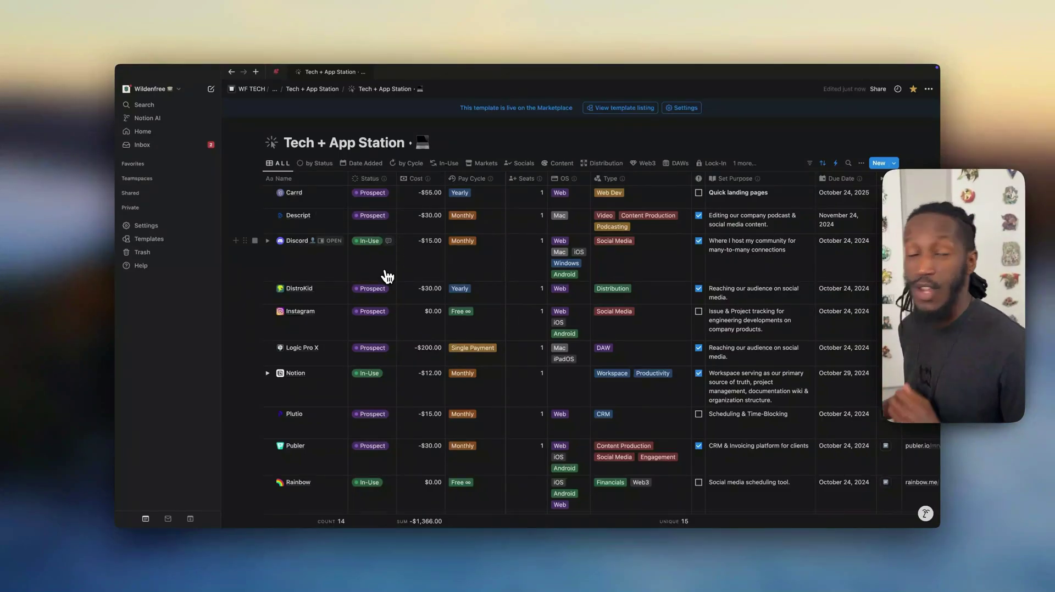
- Hide the sidebar, open the Discord page beside the table, and view the layout's Open pages in options without changing them
key(super+backslash)
click(334, 250)
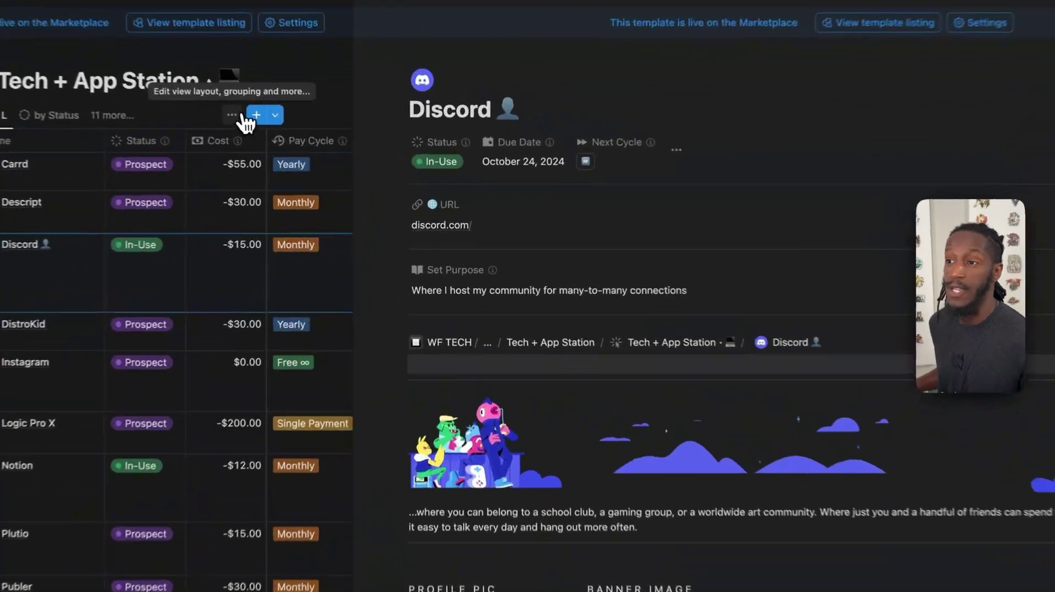
click(317, 163)
click(365, 191)
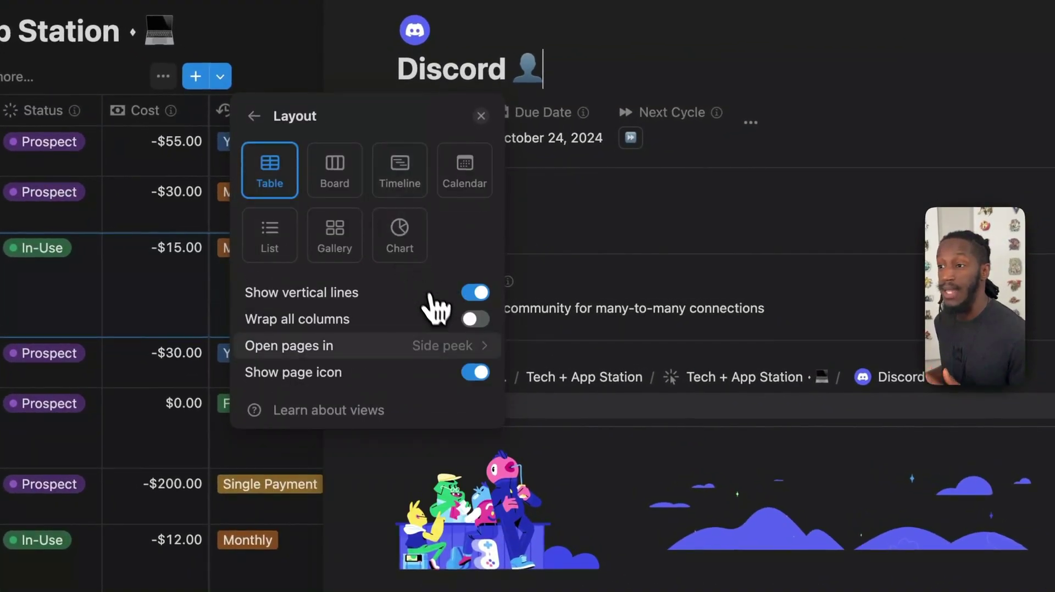
click(470, 350)
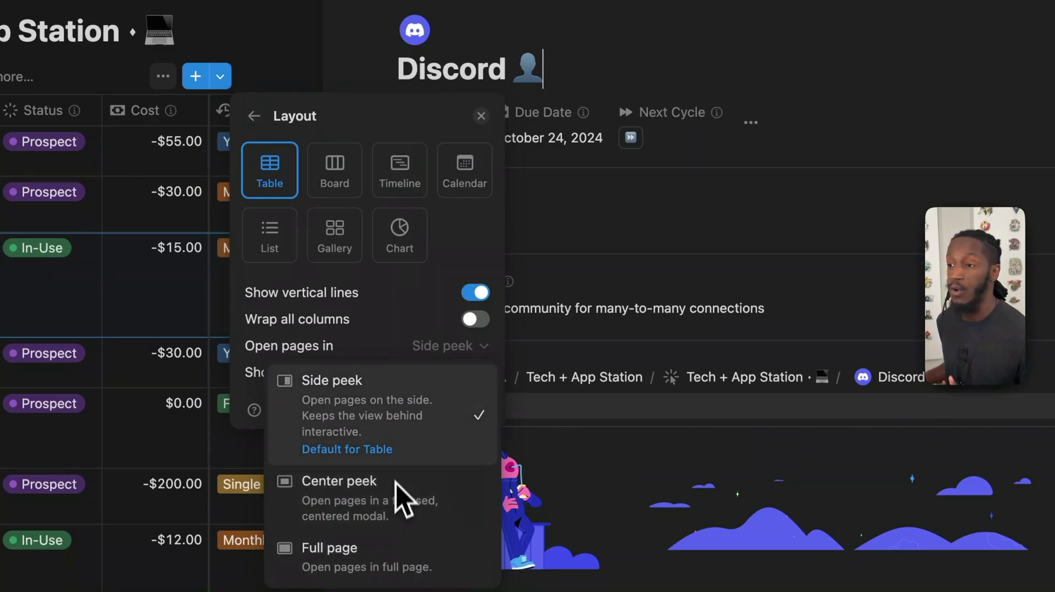
click(346, 55)
click(339, 78)
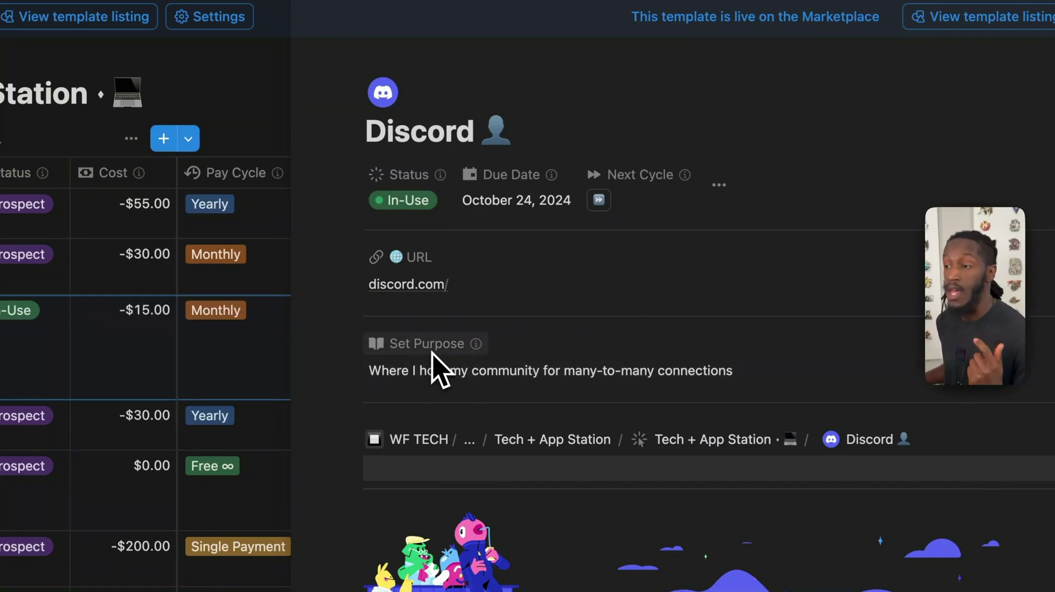
- Examine the Discord page's content and its detailed Info, Account, Finance, Related Apps and System properties, and close the details
scroll(594, 453, down, 7)
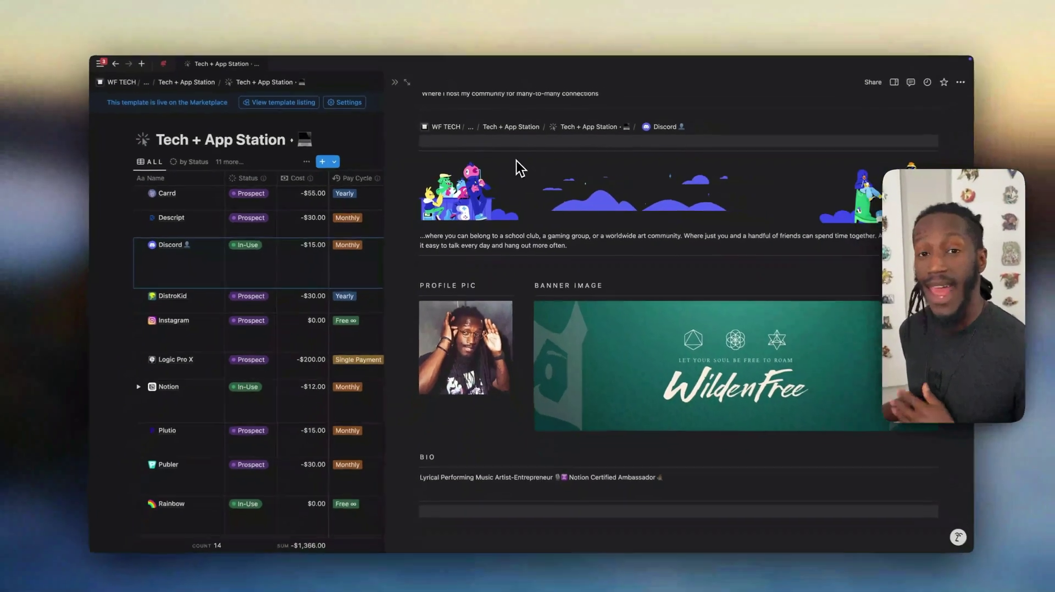
scroll(516, 176, up, 4)
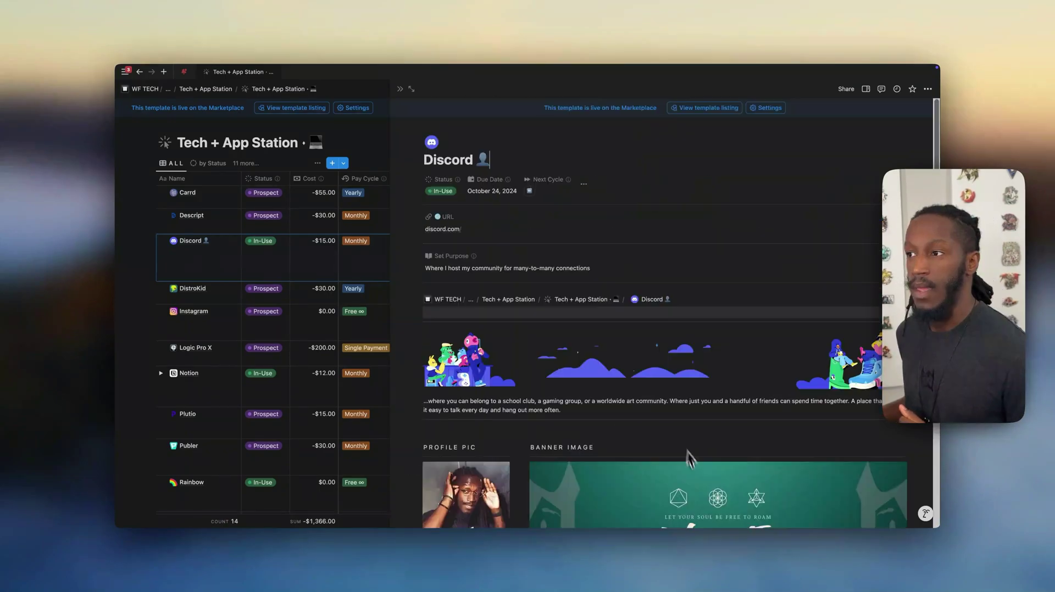
click(584, 185)
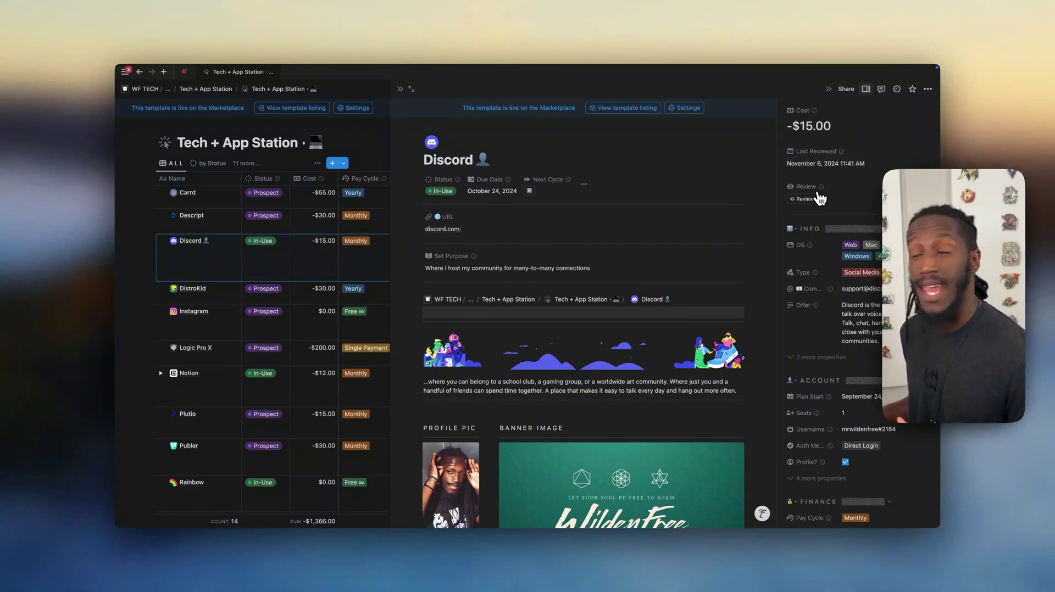
scroll(853, 233, down, 1)
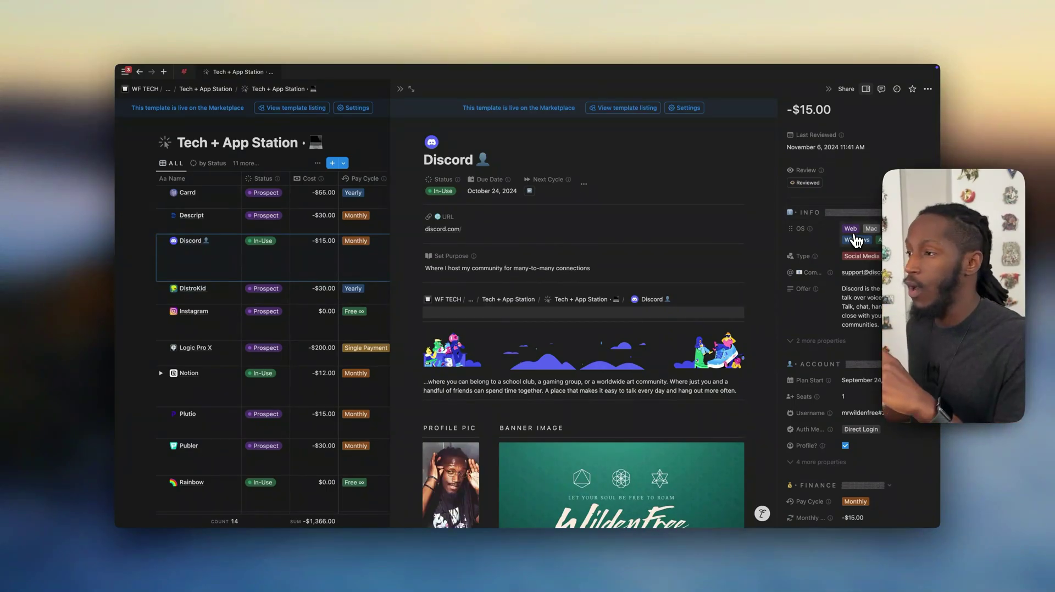
scroll(855, 240, down, 1)
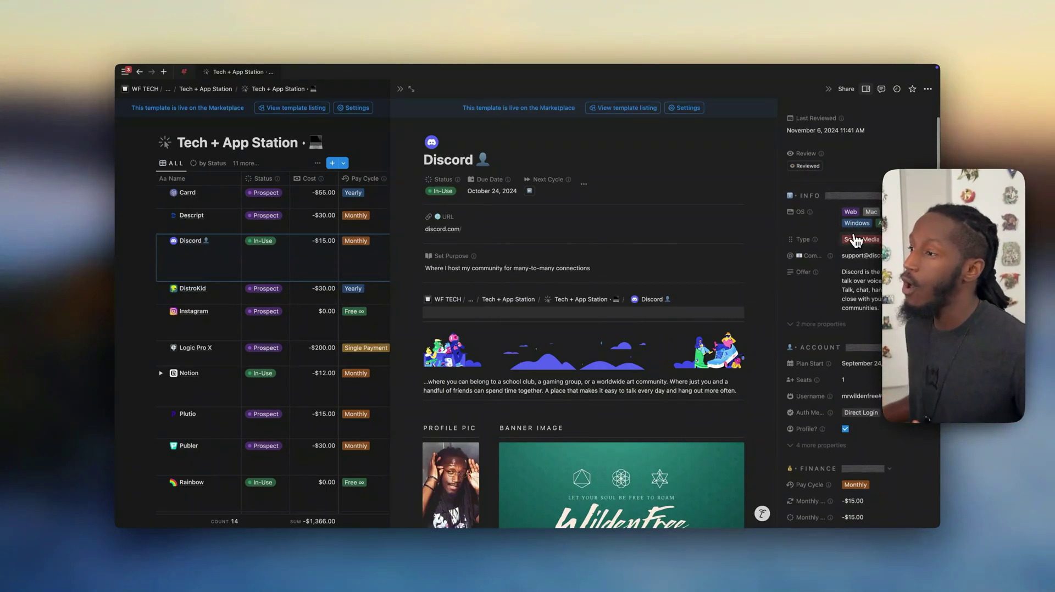
scroll(852, 244, down, 6)
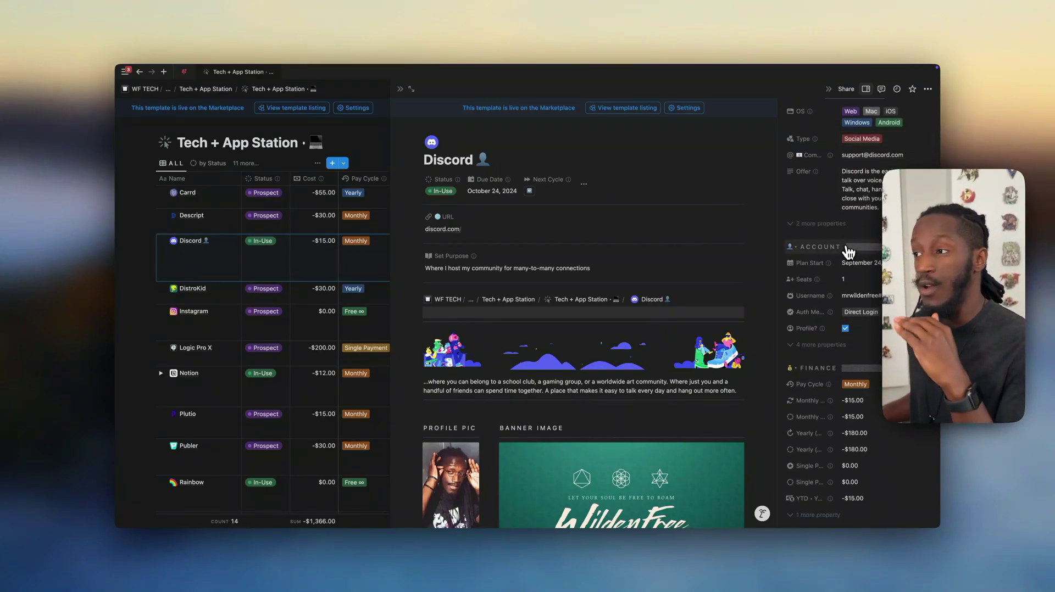
scroll(849, 252, down, 12)
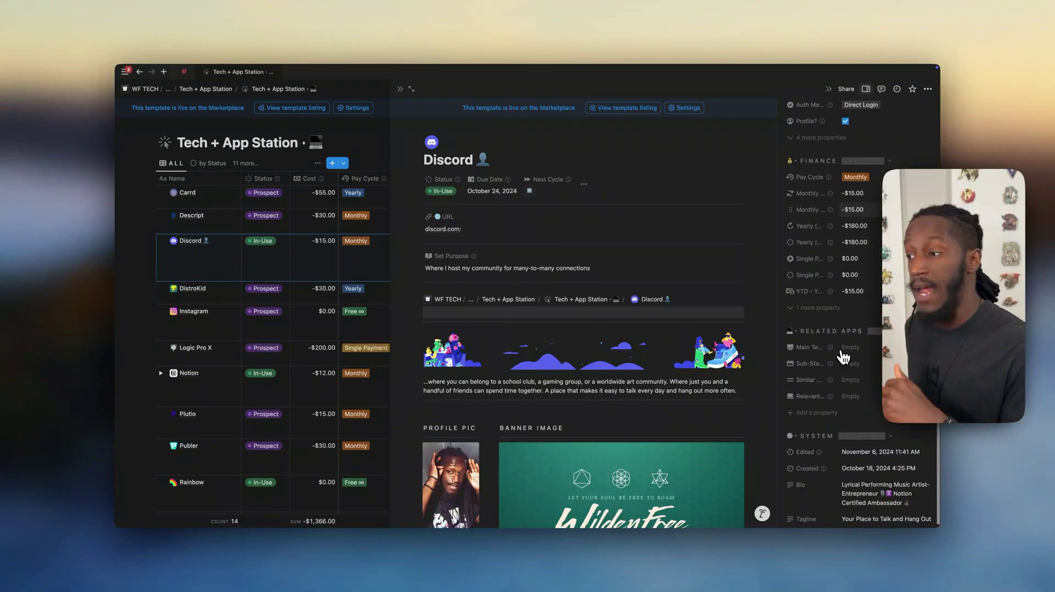
scroll(842, 357, down, 1)
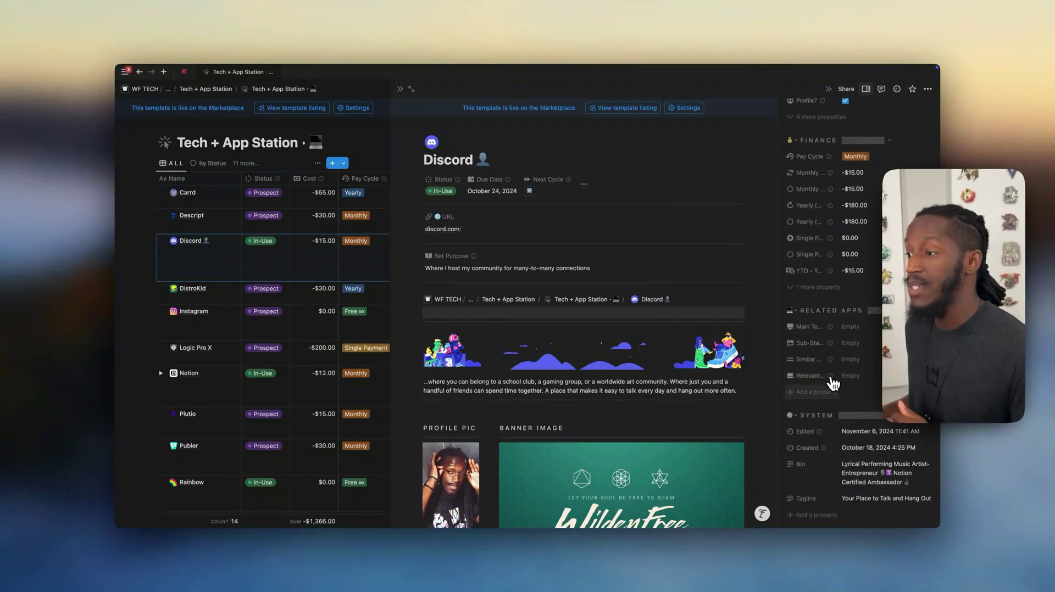
mouse_move(834, 432)
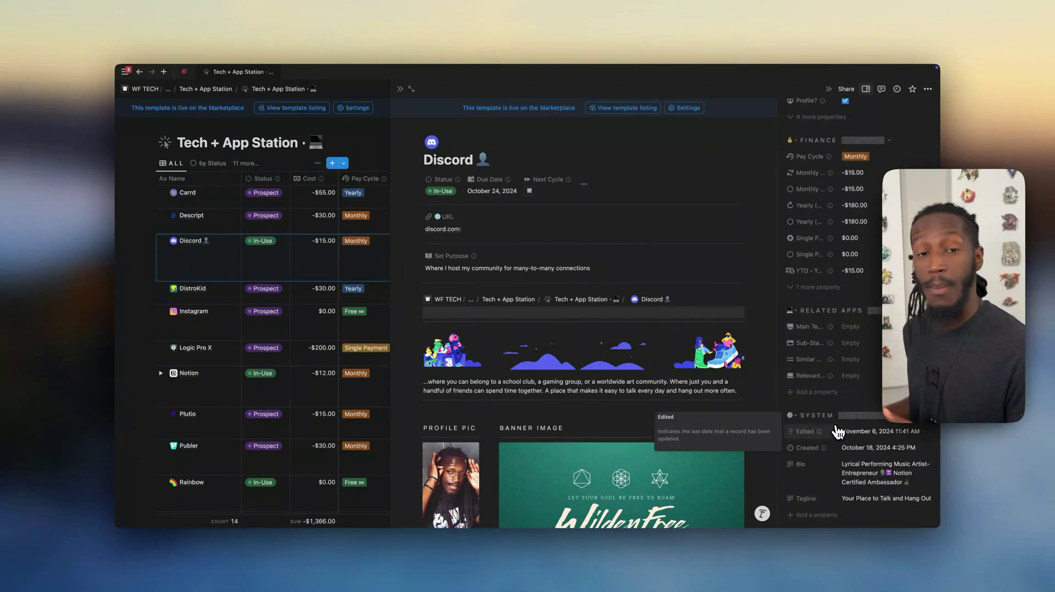
scroll(835, 432, up, 20)
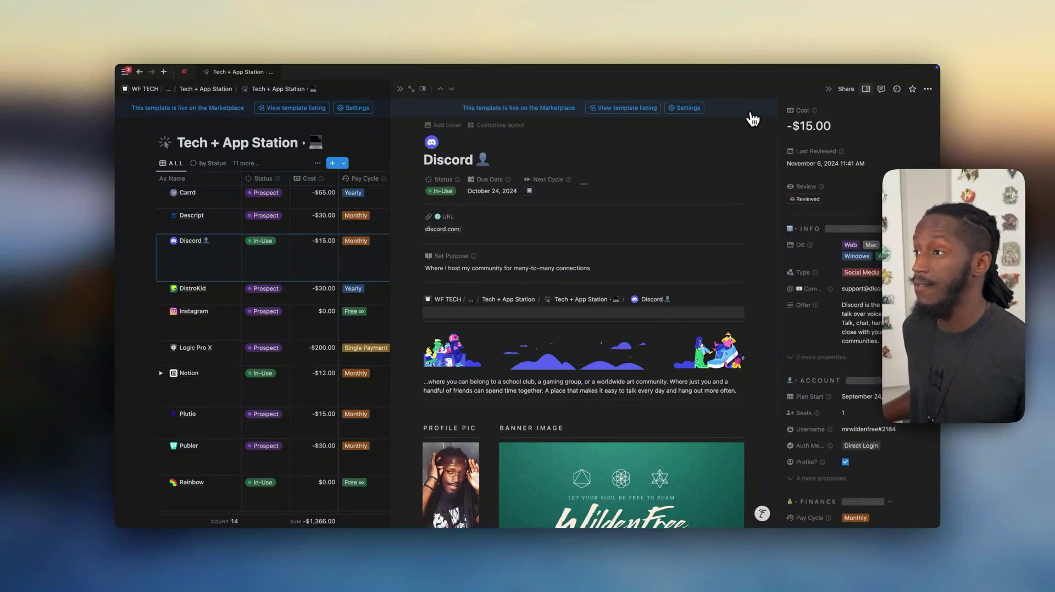
click(828, 90)
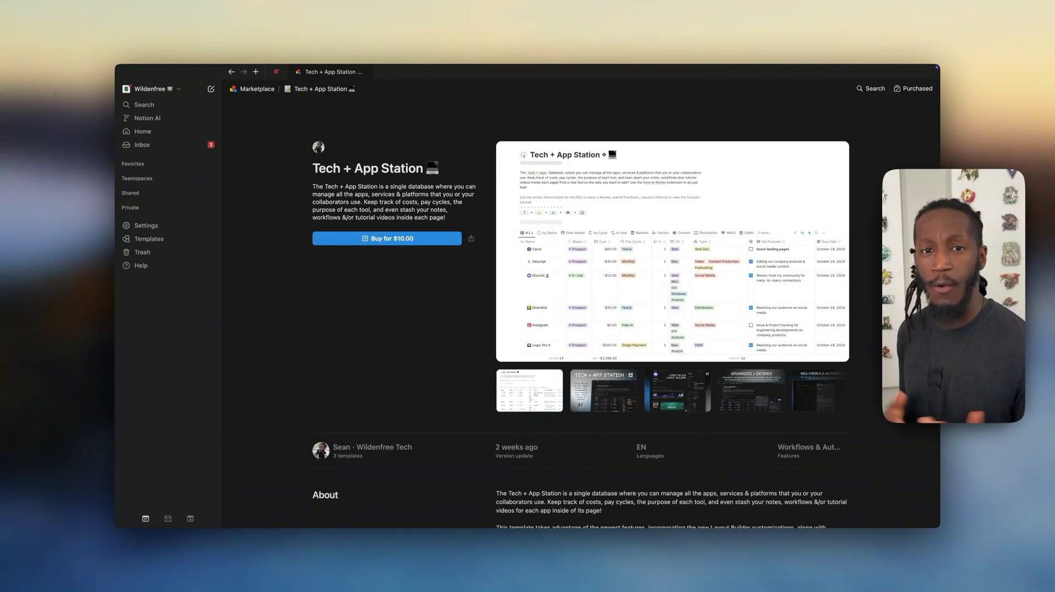
- Hide the sidebar on the Tech + App Station Marketplace listing
key(super+backslash)
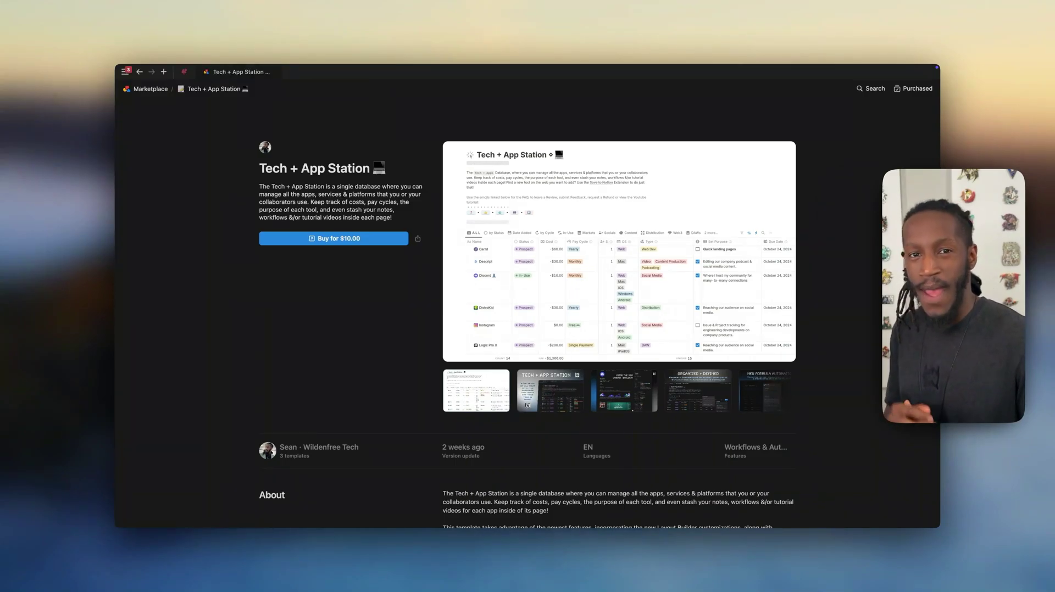